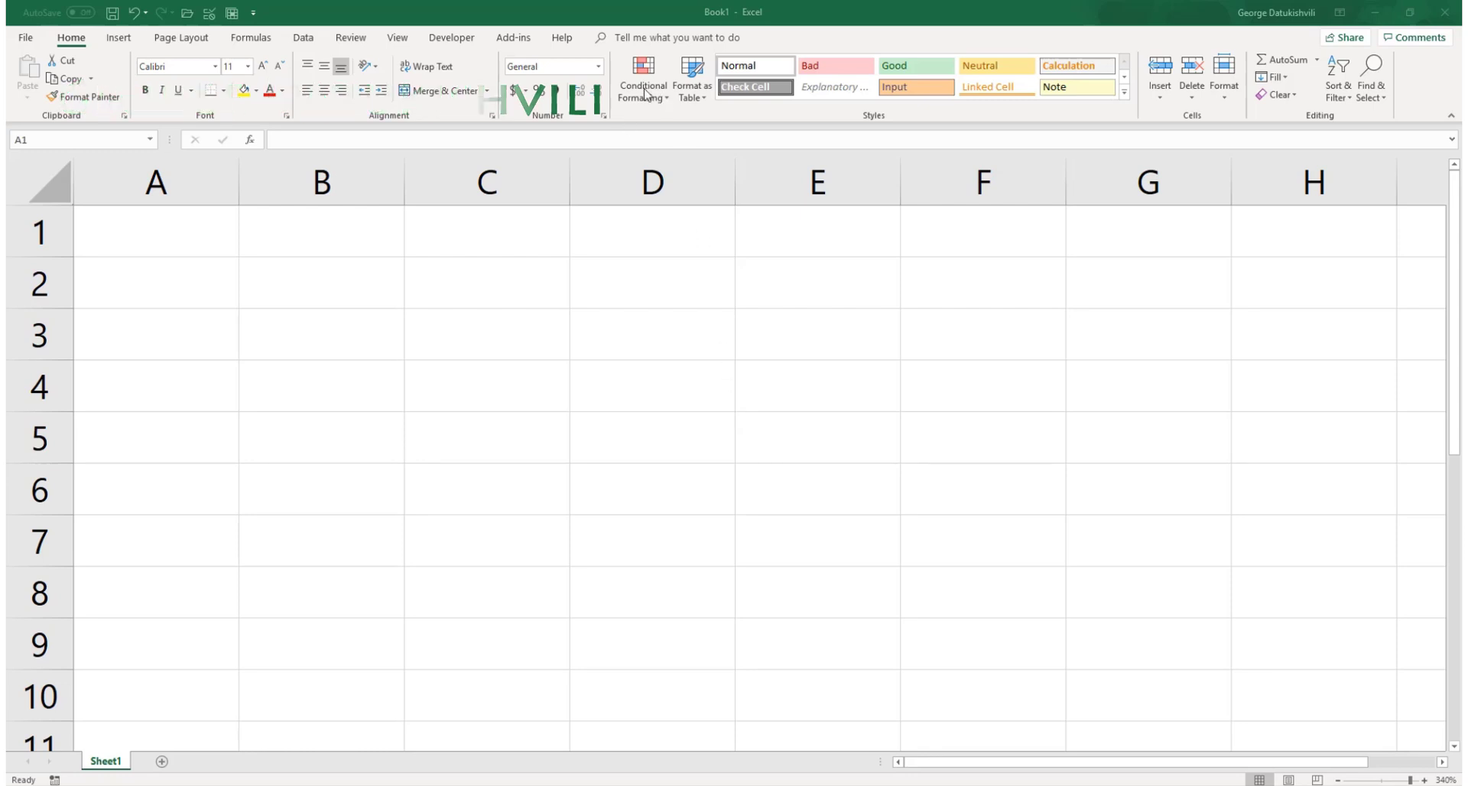
{"action": "left_click", "coordinate": [644, 93]}
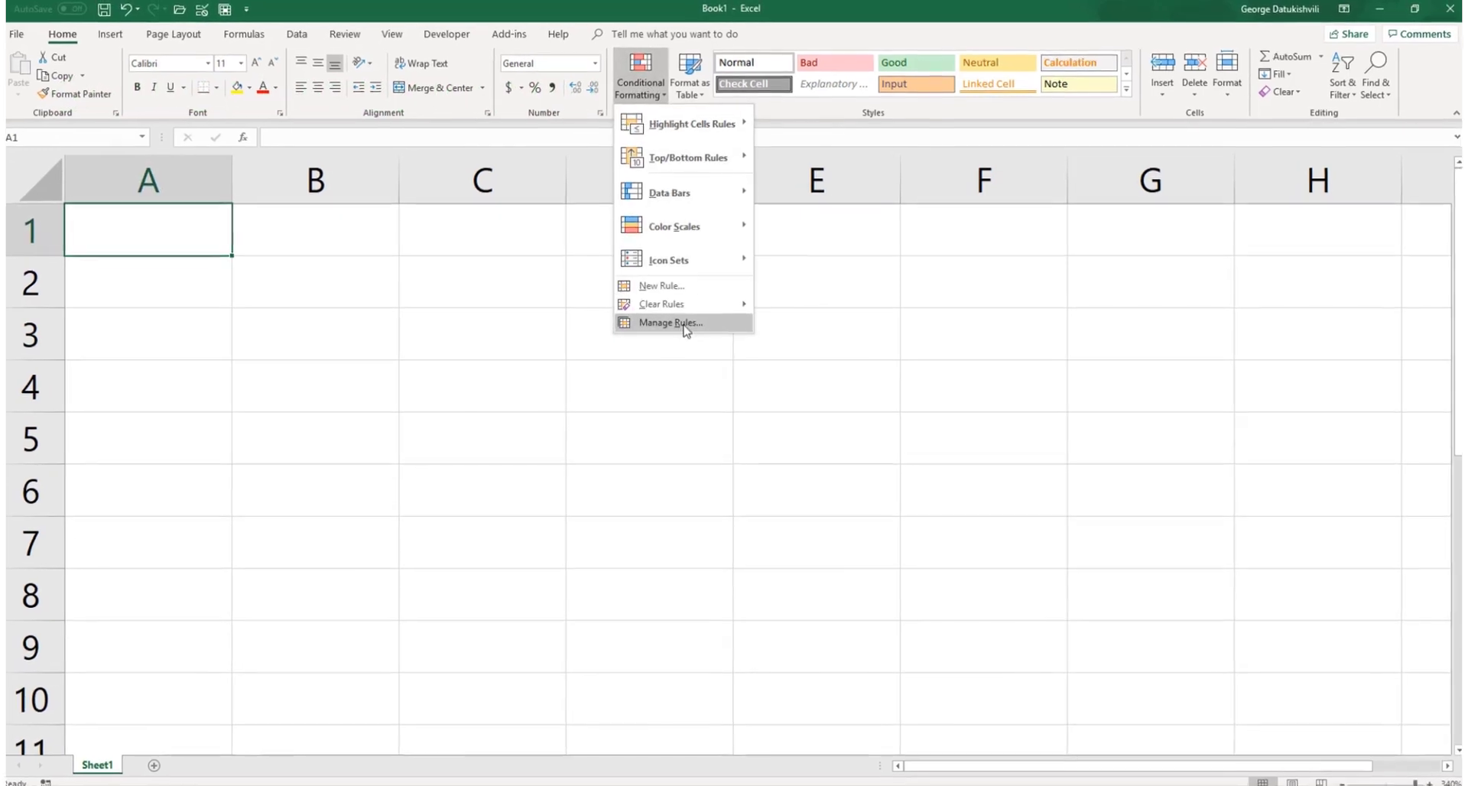
{"action": "left_click", "coordinate": [671, 322]}
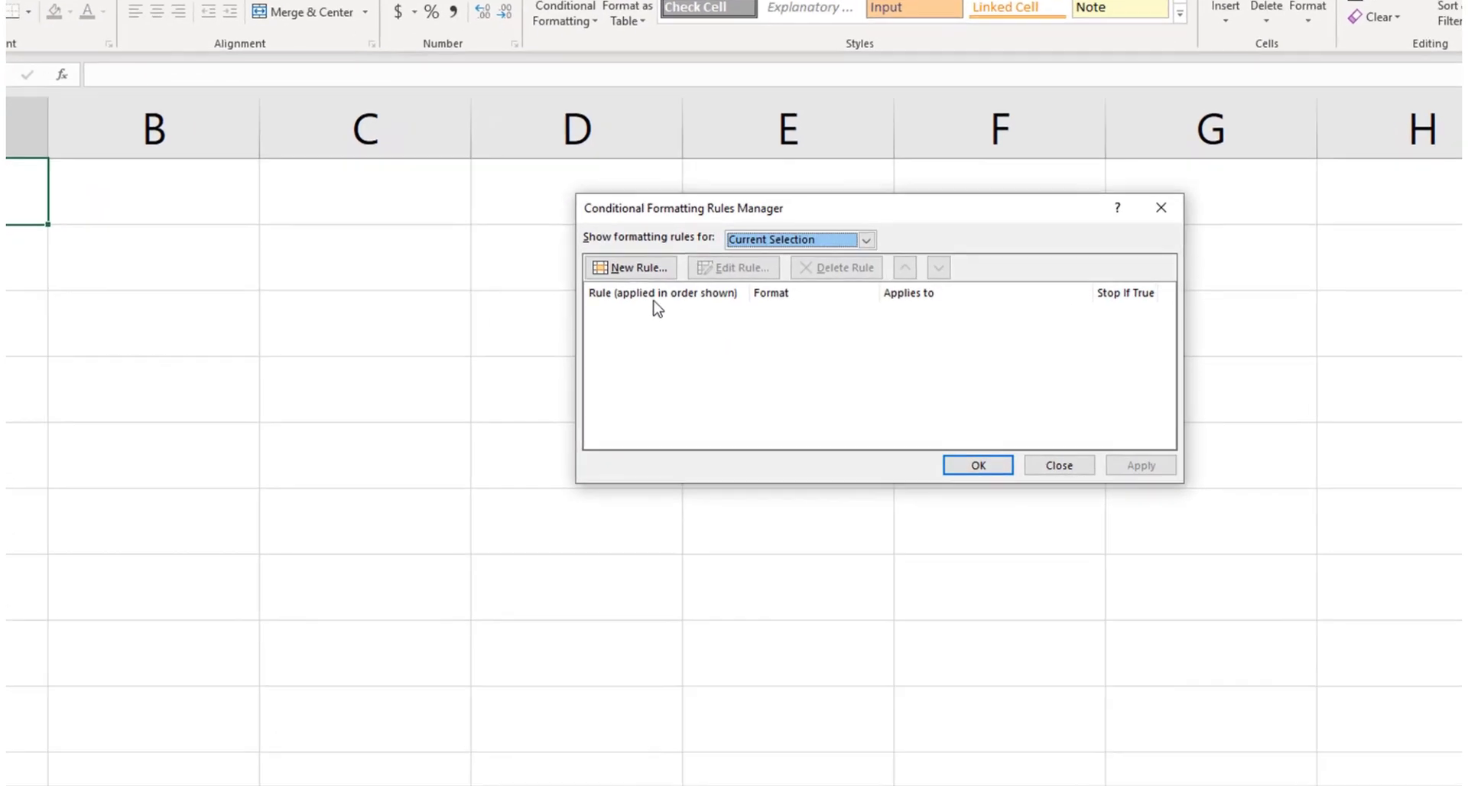
{"action": "left_click", "coordinate": [632, 267]}
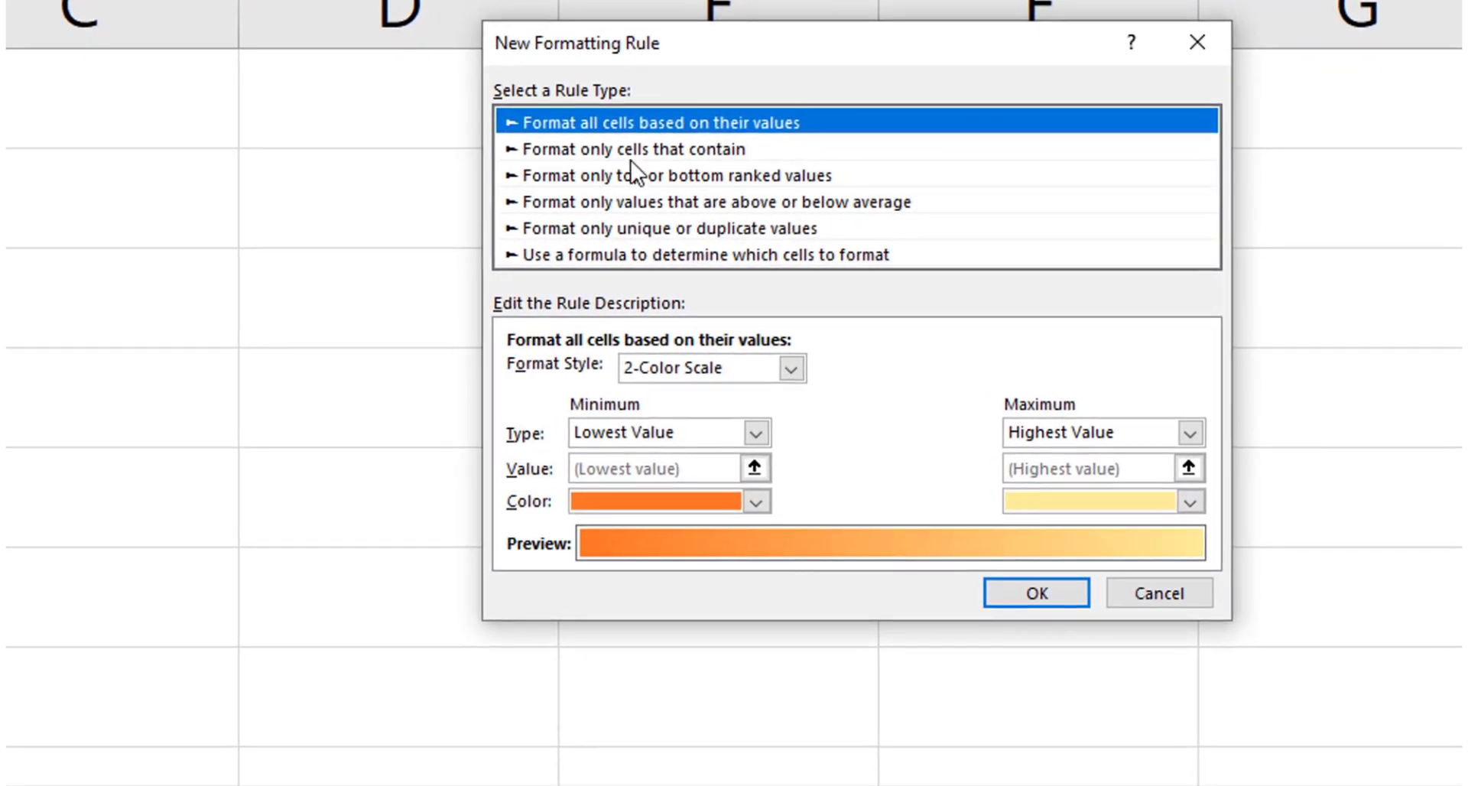
{"action": "left_click", "coordinate": [632, 149]}
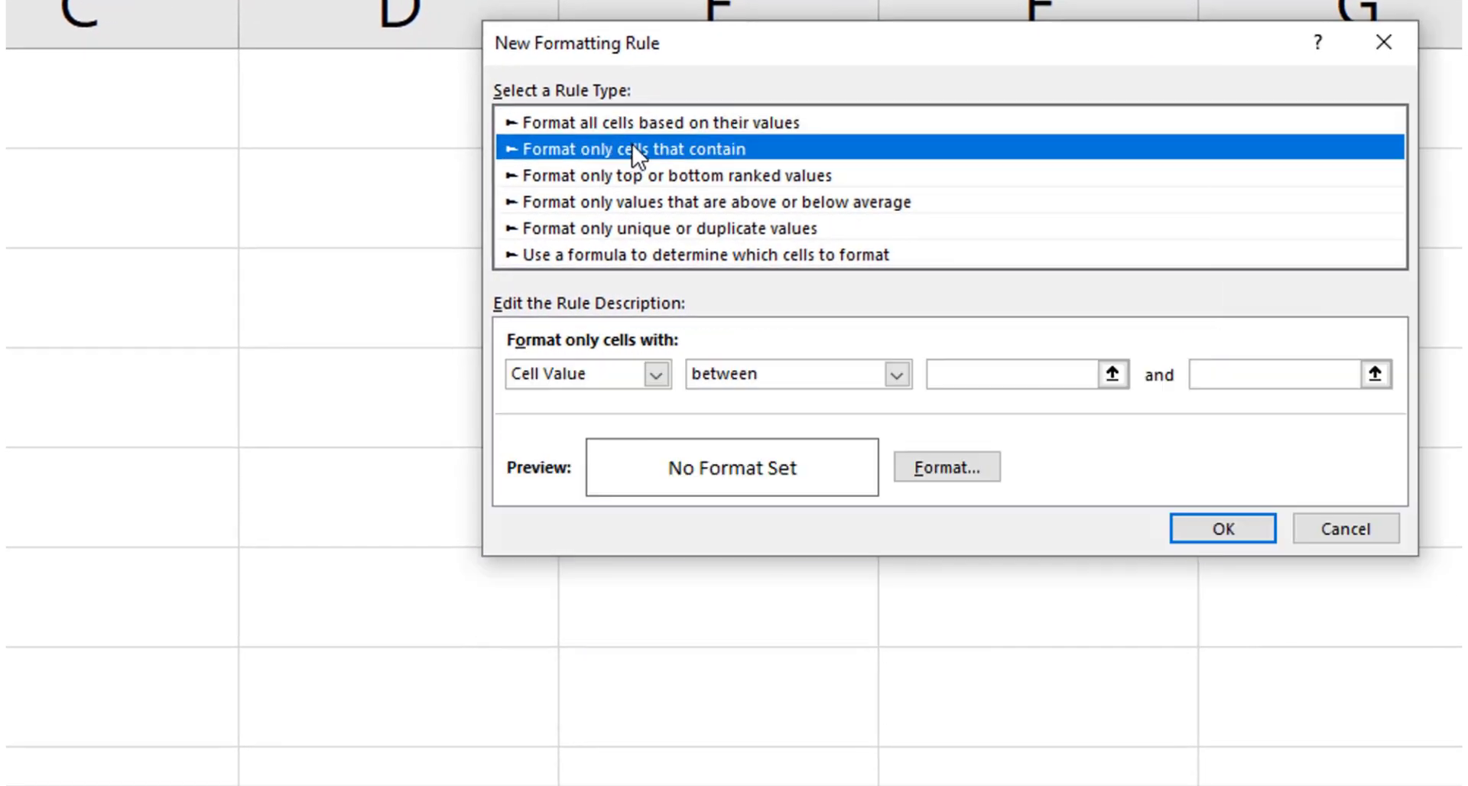
{"action": "left_click", "coordinate": [964, 377]}
{"action": "type", "text": "45"}
{"action": "key", "text": "Tab"}
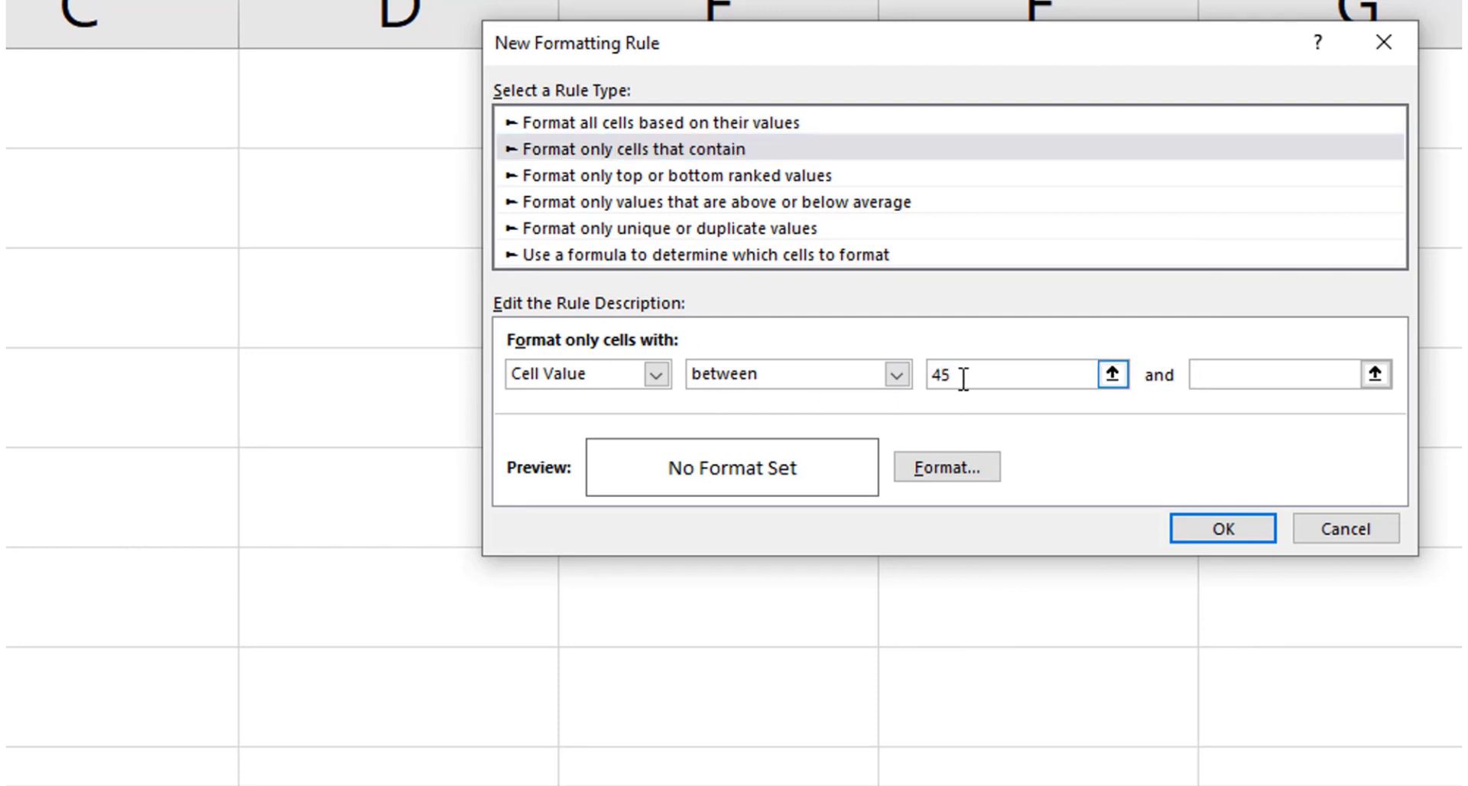
{"action": "type", "text": "100"}
{"action": "key", "text": "Return"}
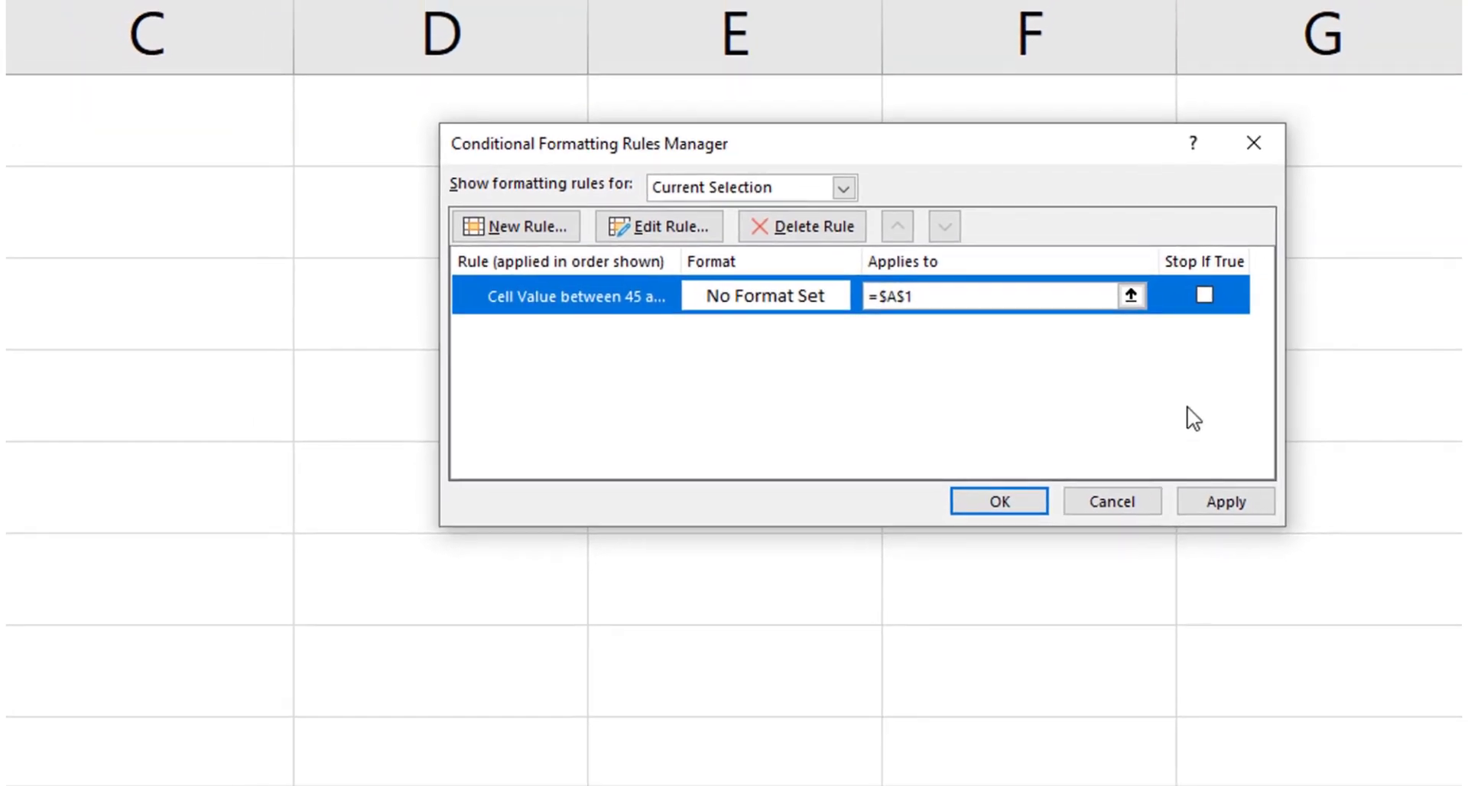
{"action": "left_click", "coordinate": [1102, 503]}
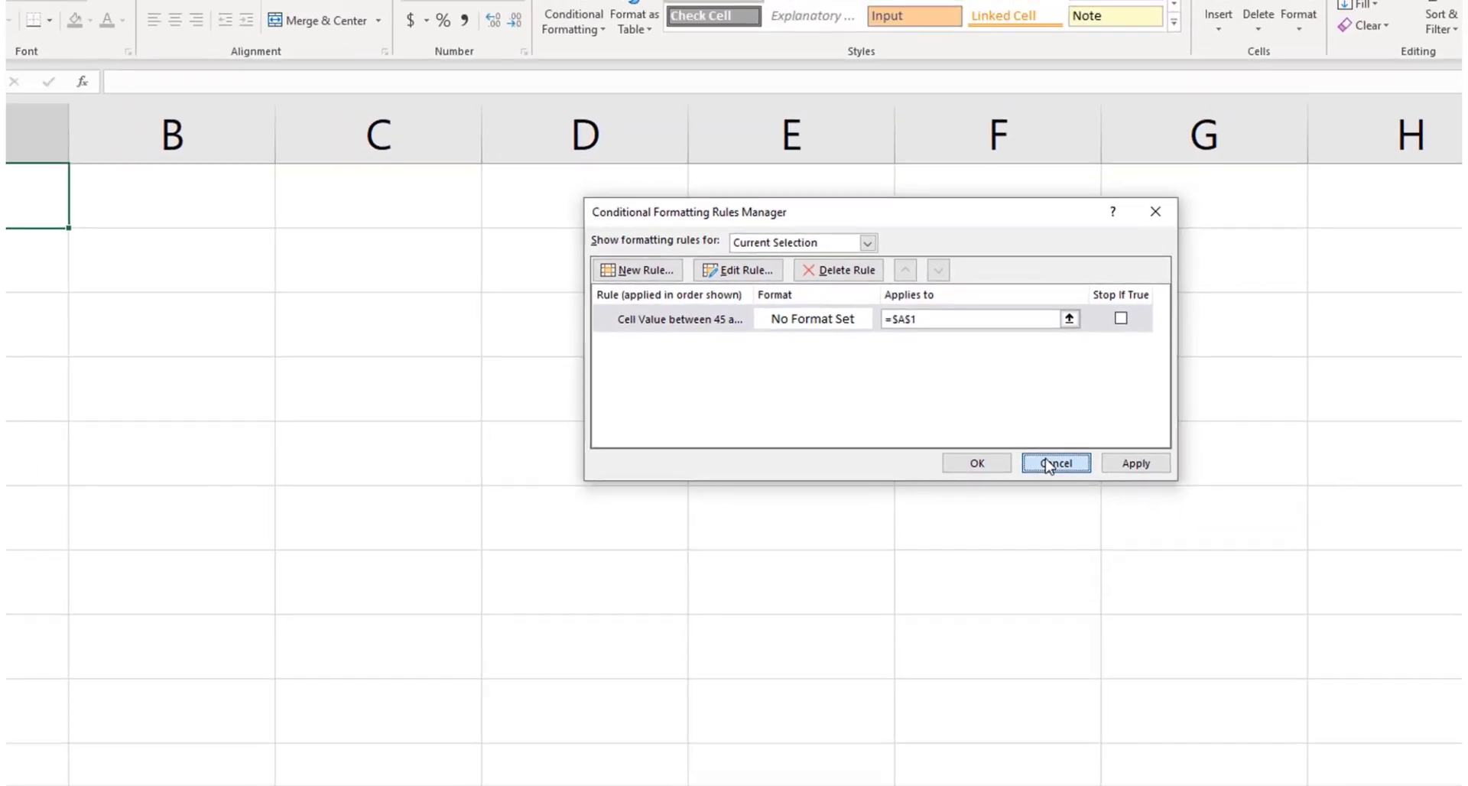
- Enter the formula =RANDBETWEEN(1,100) in cell A1 to generate a random whole number
{"action": "left_click_drag", "start_coordinate": [107, 245], "coordinate": [148, 681]}
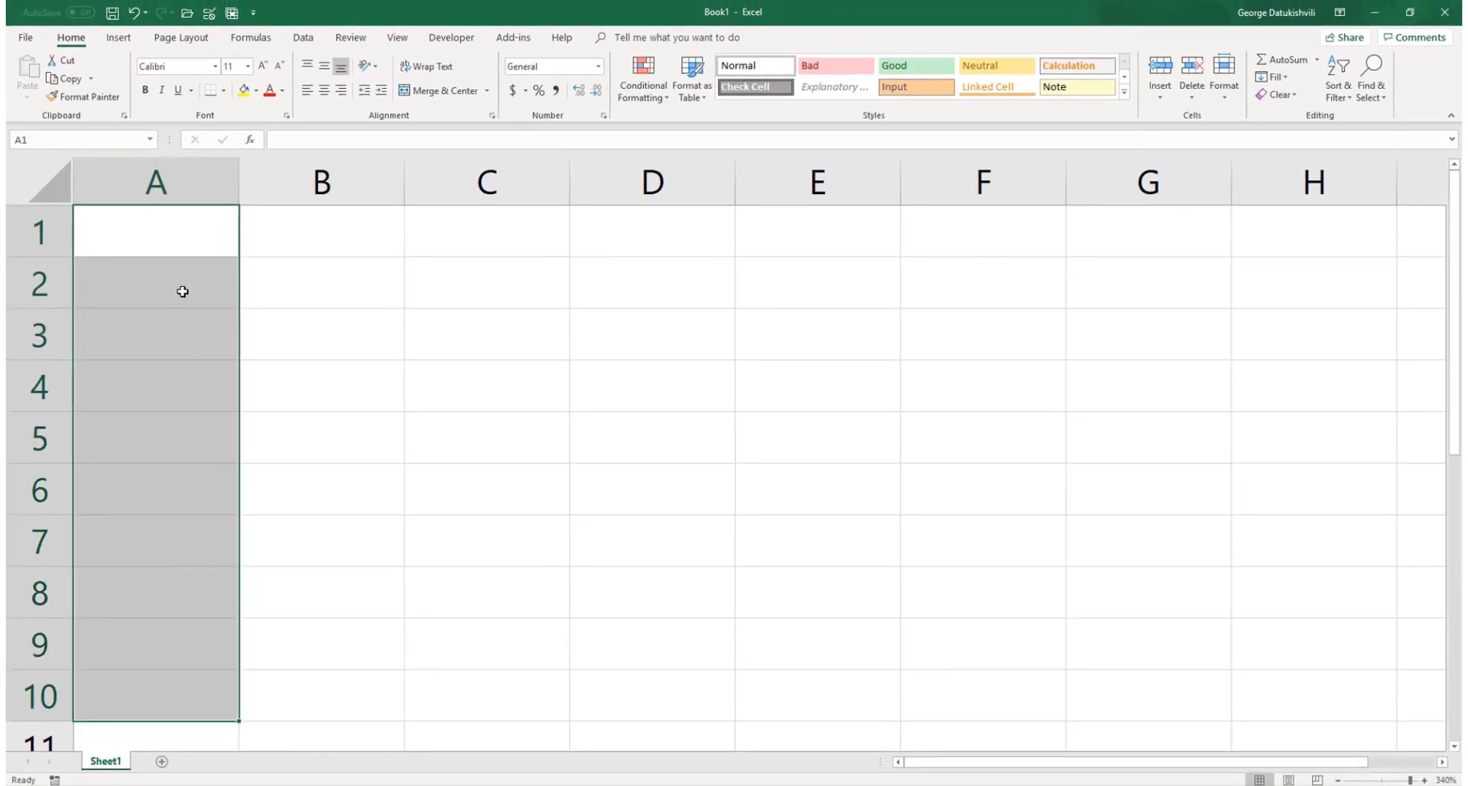
{"action": "left_click", "coordinate": [181, 238]}
{"action": "type", "text": "=ran"}
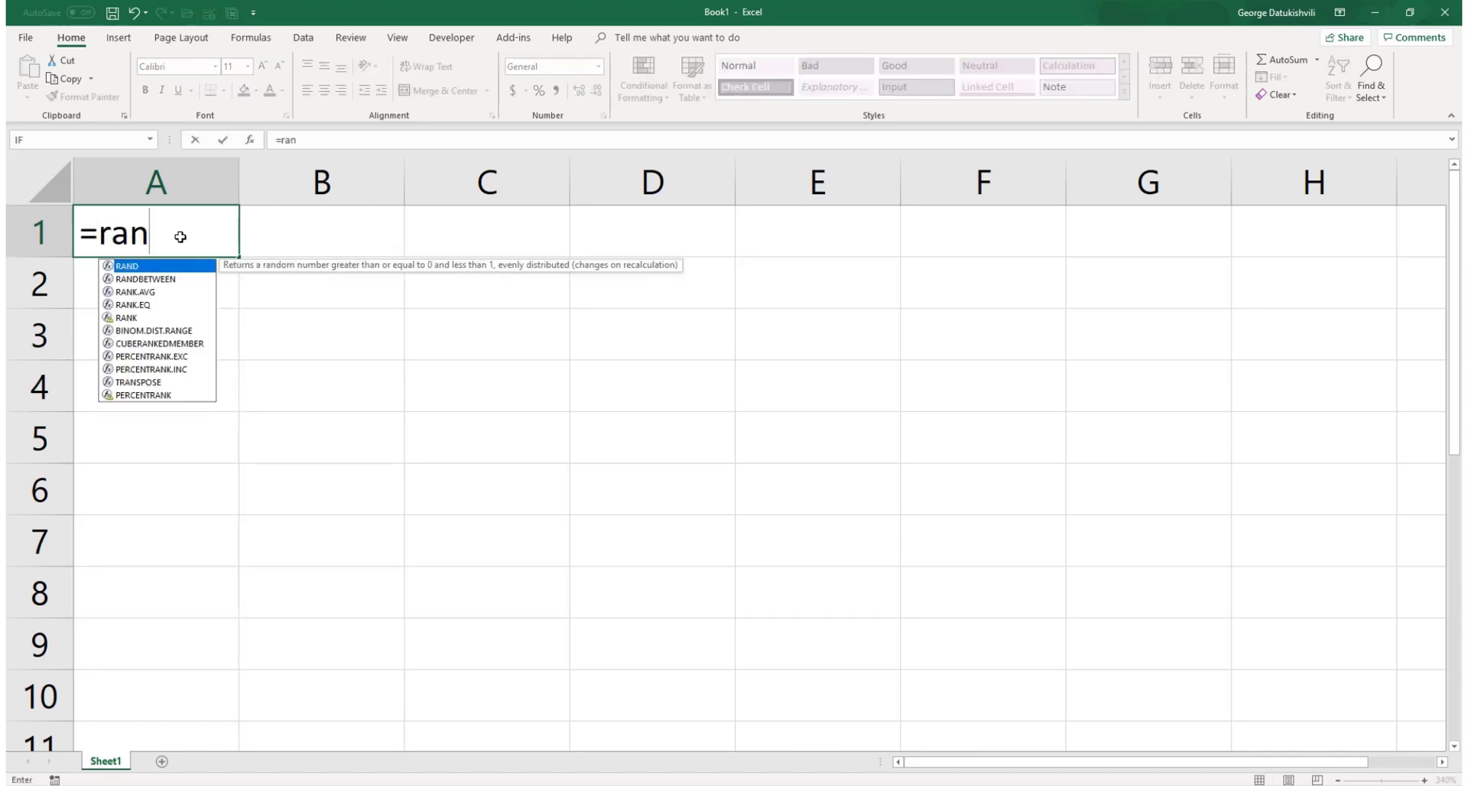
{"action": "key", "text": "Down"}
{"action": "key", "text": "Tab"}
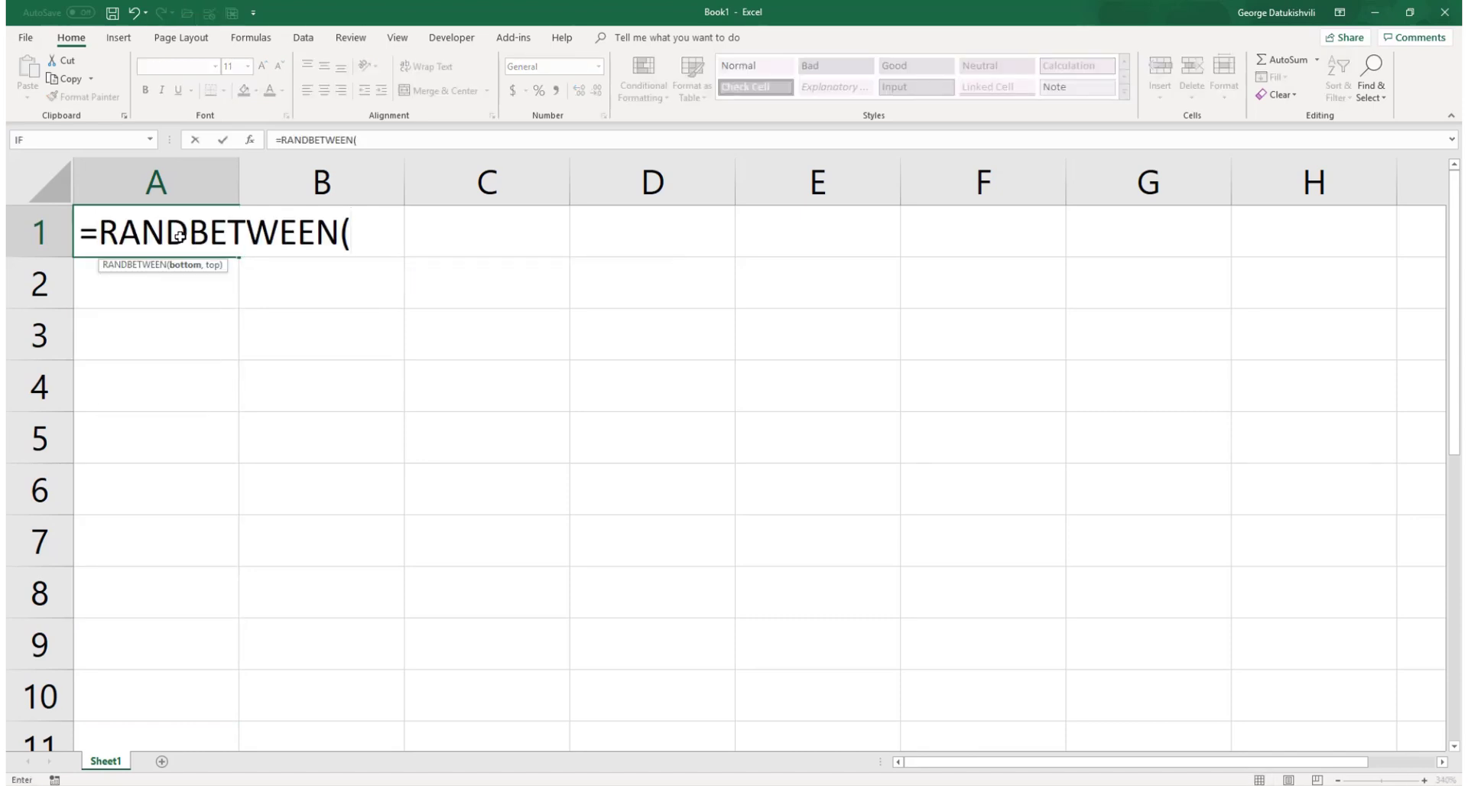
{"action": "type", "text": "1,100"}
{"action": "key", "text": "Return"}
- Fill the random-number formula from A1 down through A10 and replace the formulas in that range with their static values
{"action": "left_click", "coordinate": [201, 242]}
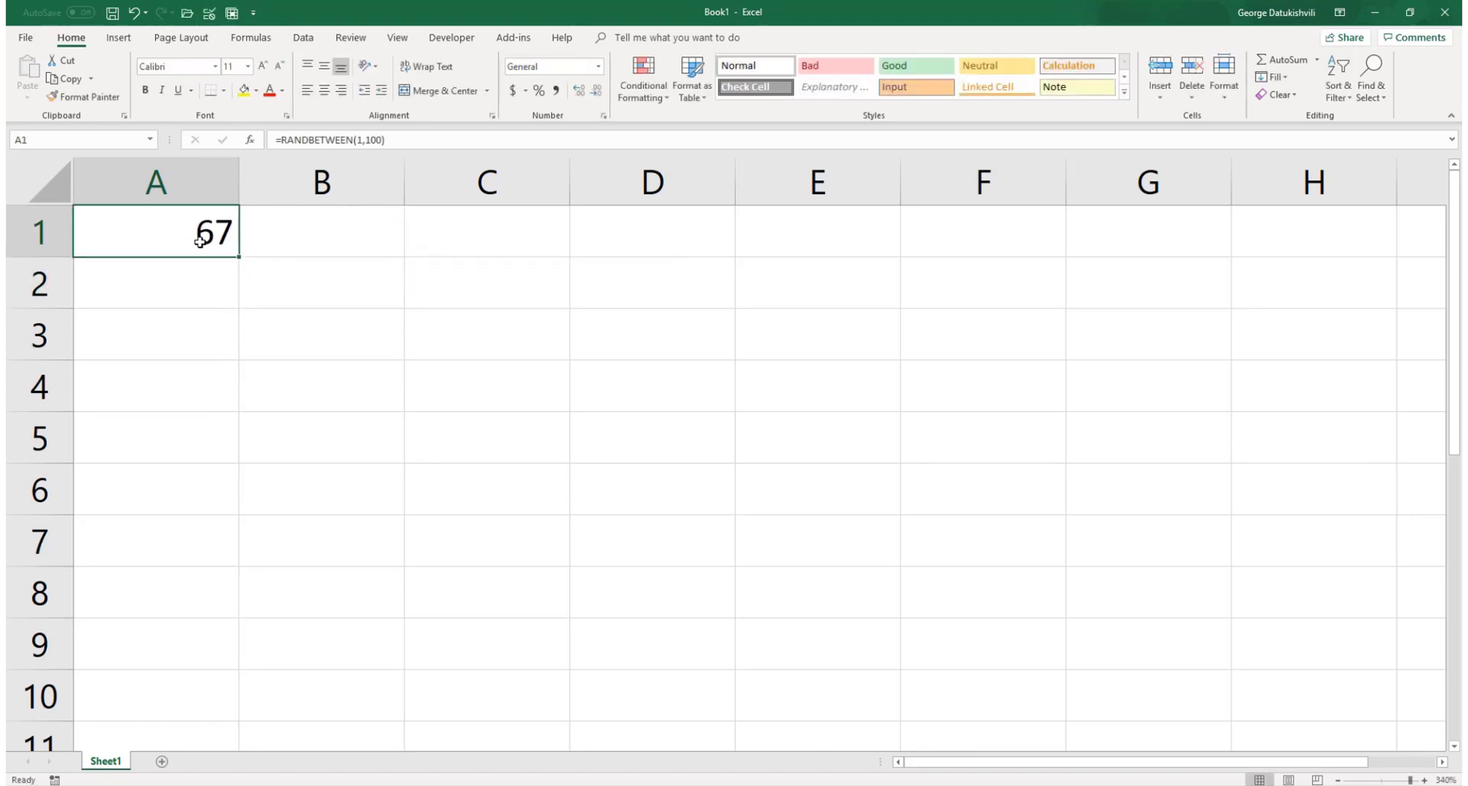
{"action": "left_click_drag", "start_coordinate": [241, 258], "coordinate": [218, 508]}
{"action": "scroll", "coordinate": [218, 508], "scroll_direction": "up", "scroll_amount": 2}
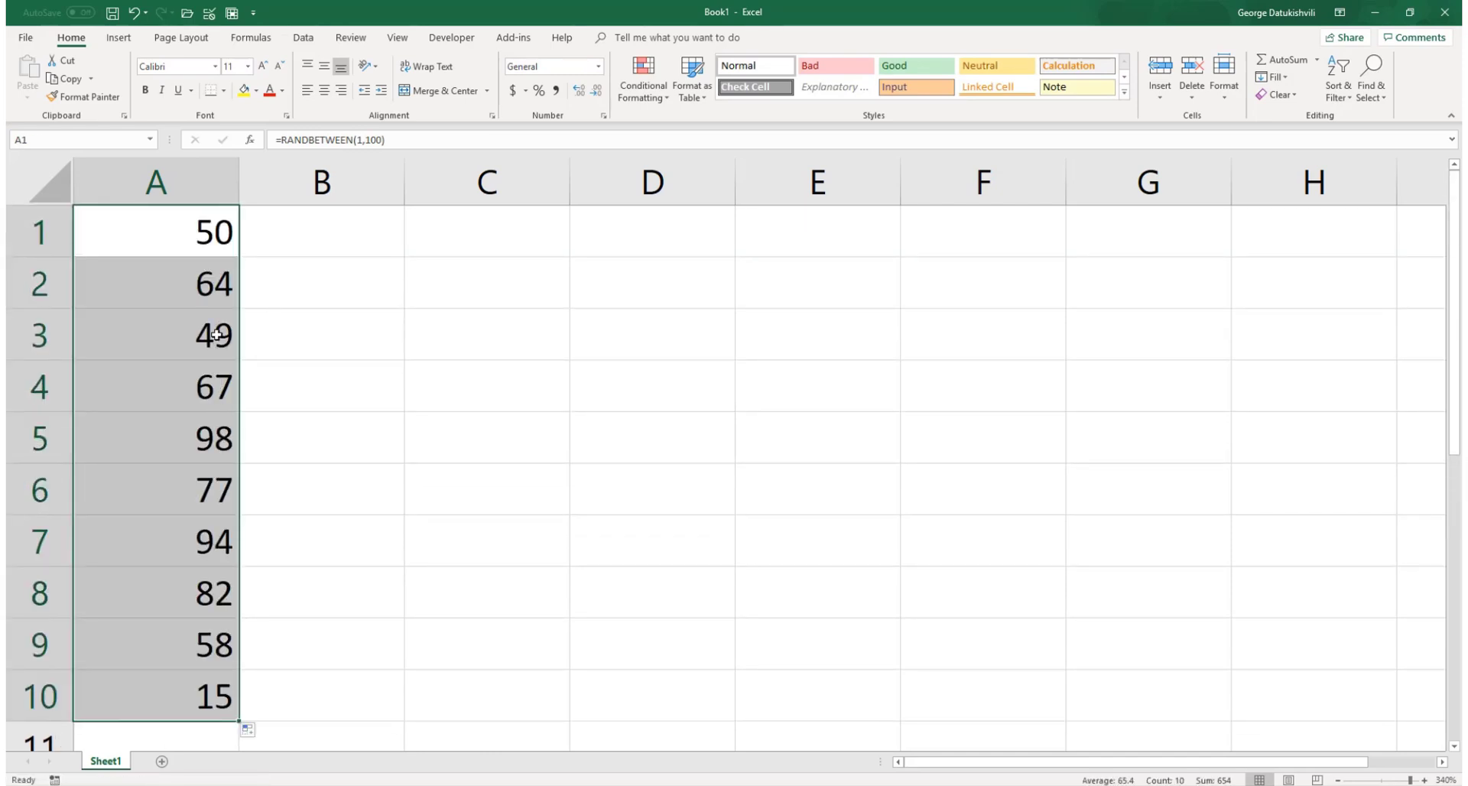
{"action": "key", "text": "ctrl+c"}
{"action": "right_click", "coordinate": [196, 228]}
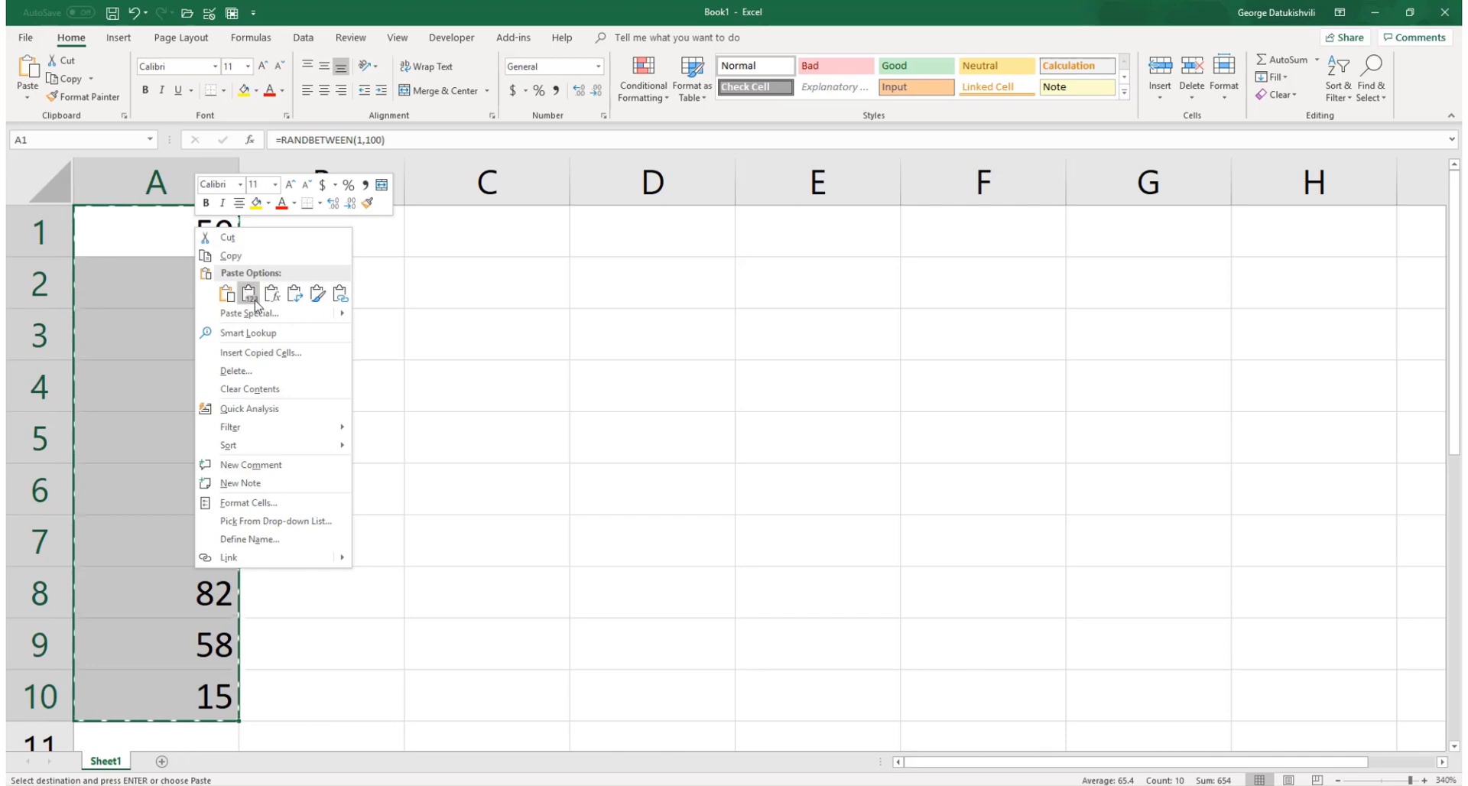
{"action": "left_click", "coordinate": [255, 303]}
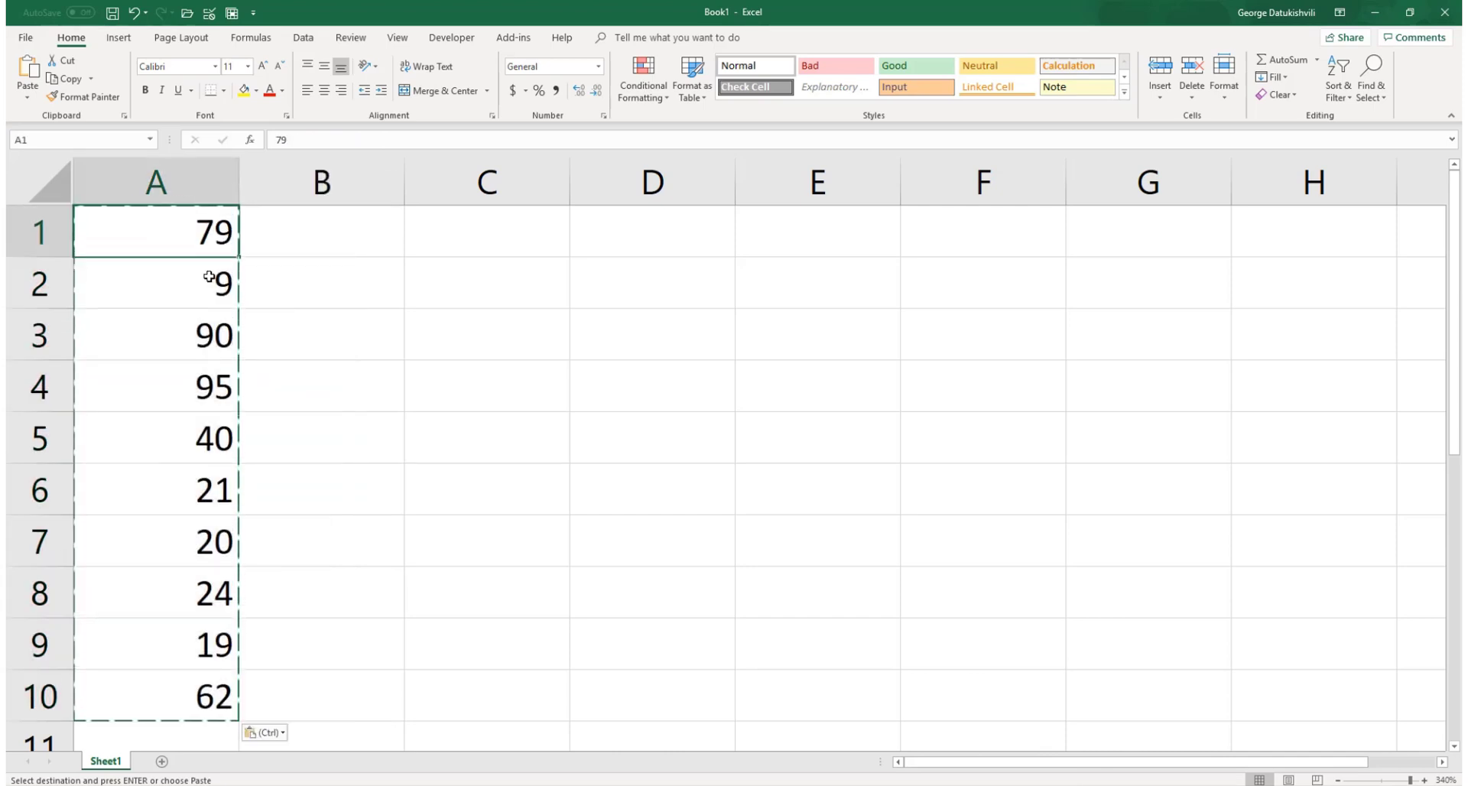
- Apply blue gradient-fill data bars to the numbers in A1:A10
{"action": "left_click_drag", "start_coordinate": [214, 234], "coordinate": [194, 695]}
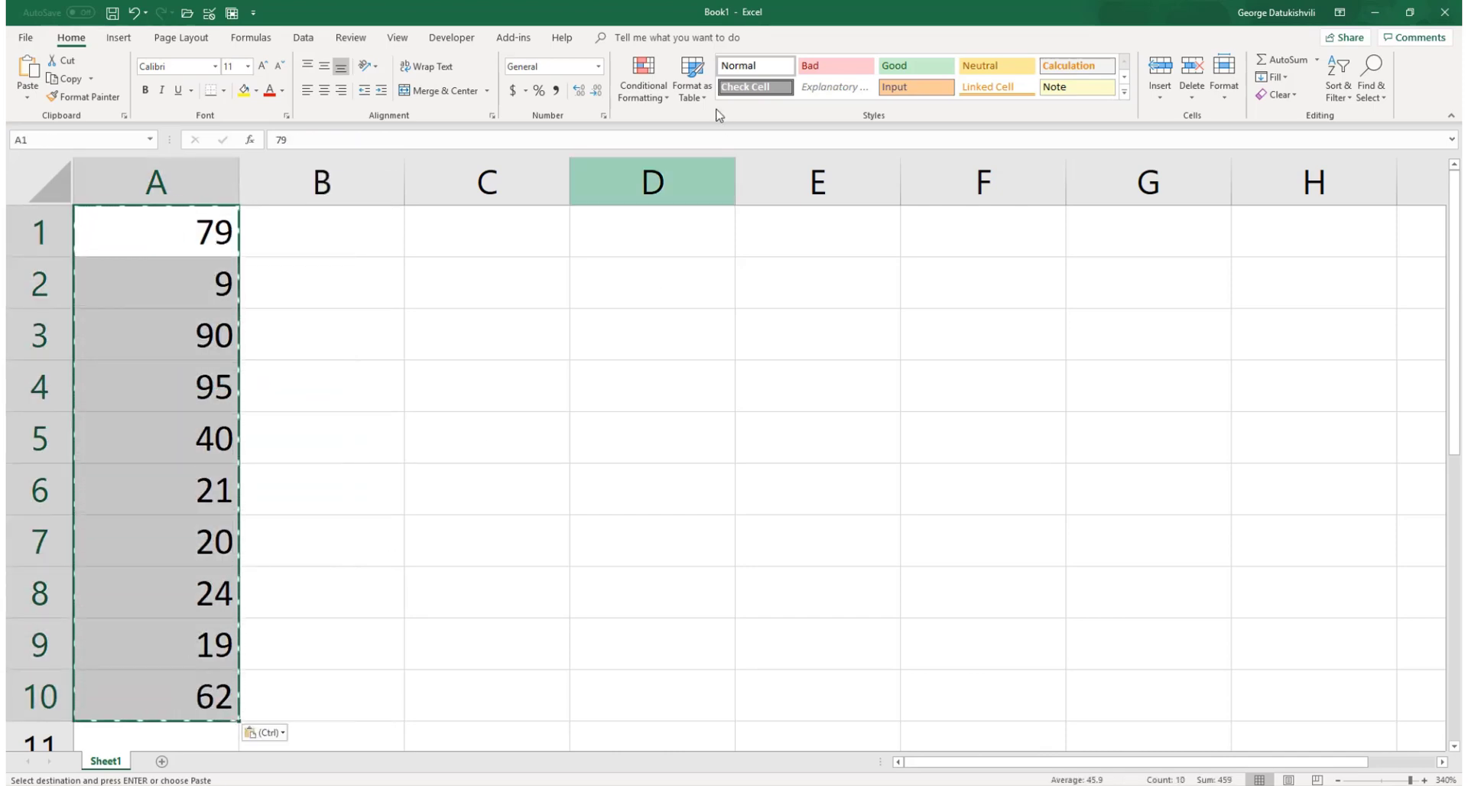
{"action": "left_click", "coordinate": [645, 86]}
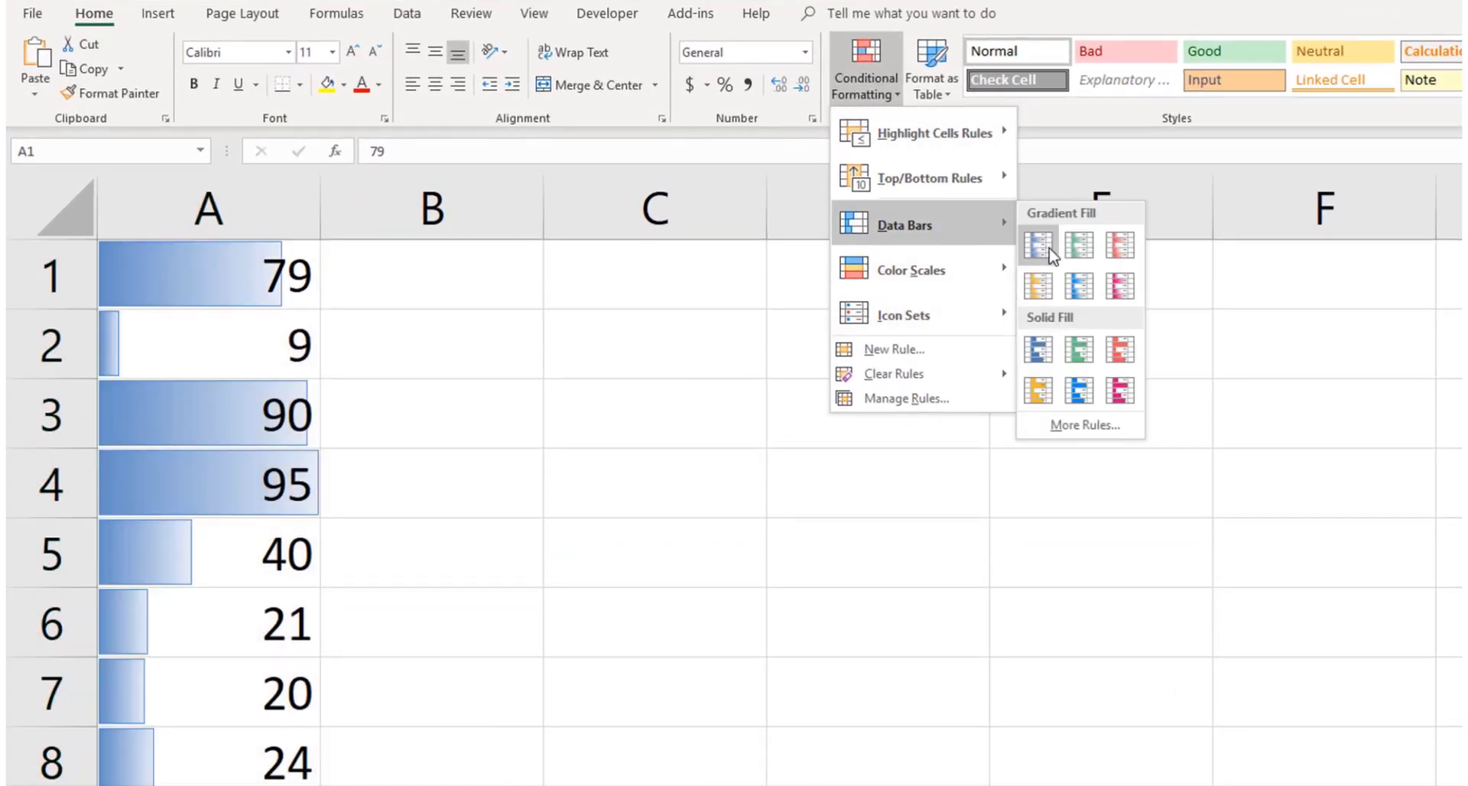
{"action": "left_click", "coordinate": [1049, 247]}
{"action": "left_click", "coordinate": [1038, 245]}
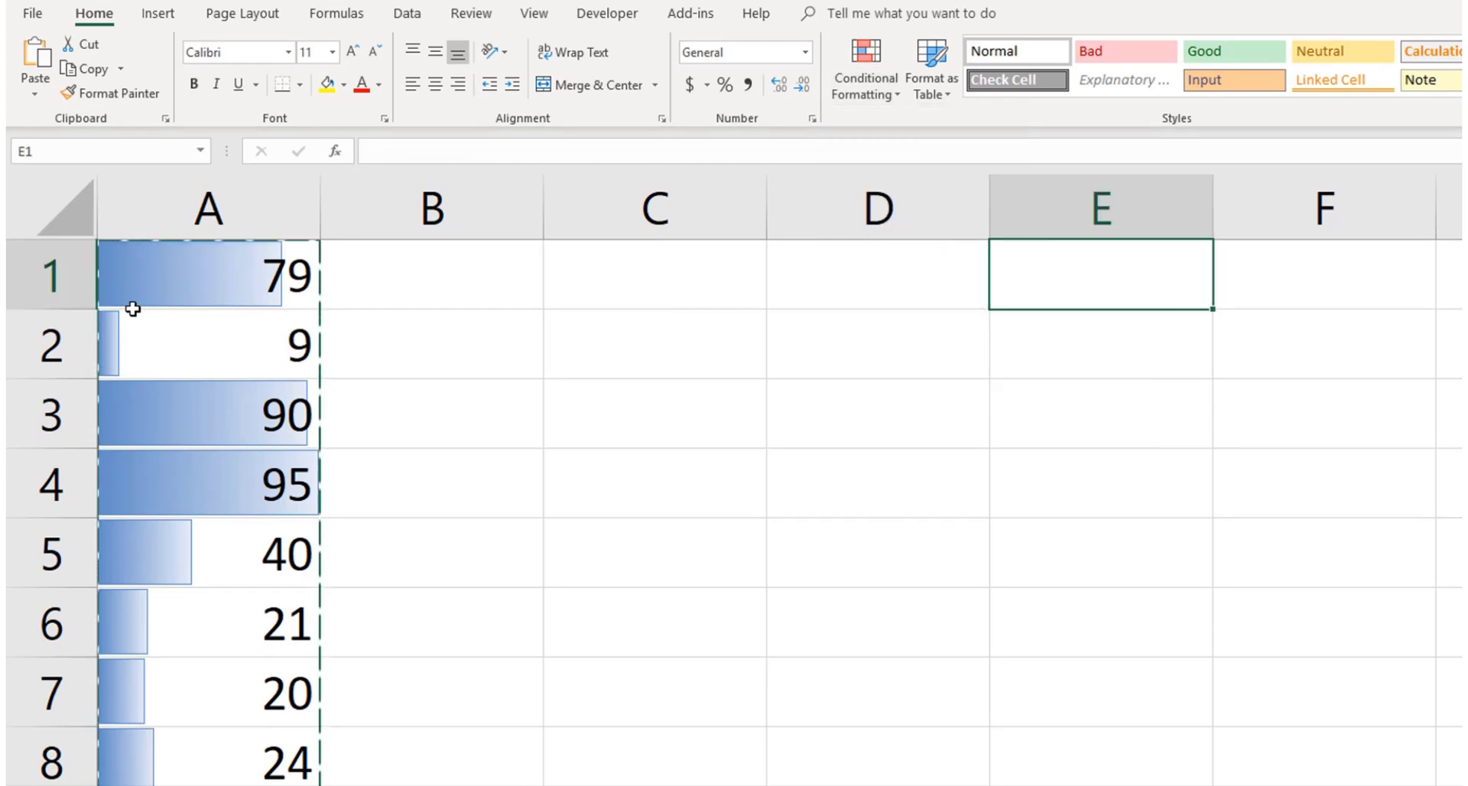
- Add the coloured five-arrow directional icon set to A1:A10 and widen column A
{"action": "left_click", "coordinate": [186, 288]}
{"action": "key", "text": "ctrl+shift+Down"}
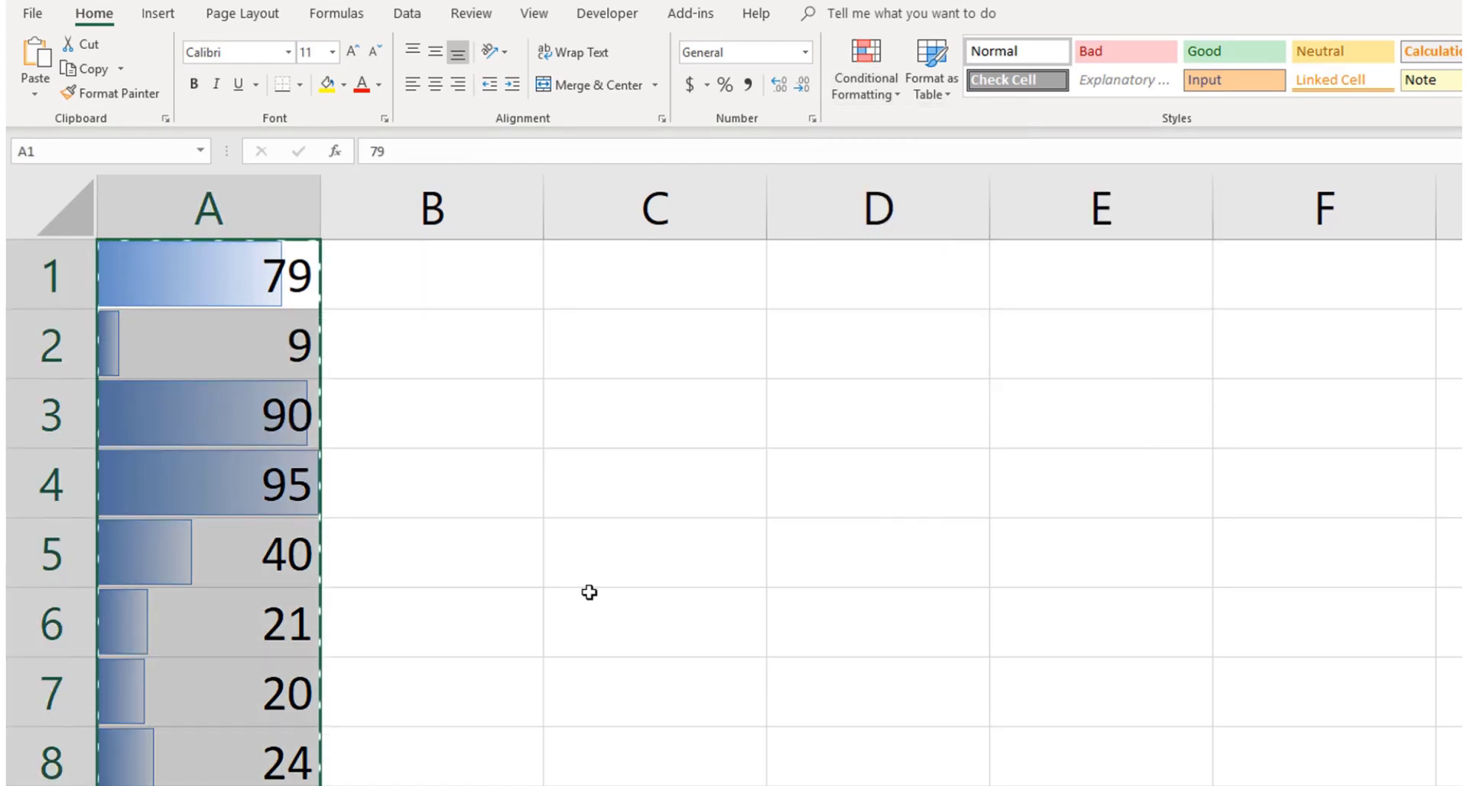
{"action": "left_click", "coordinate": [869, 79]}
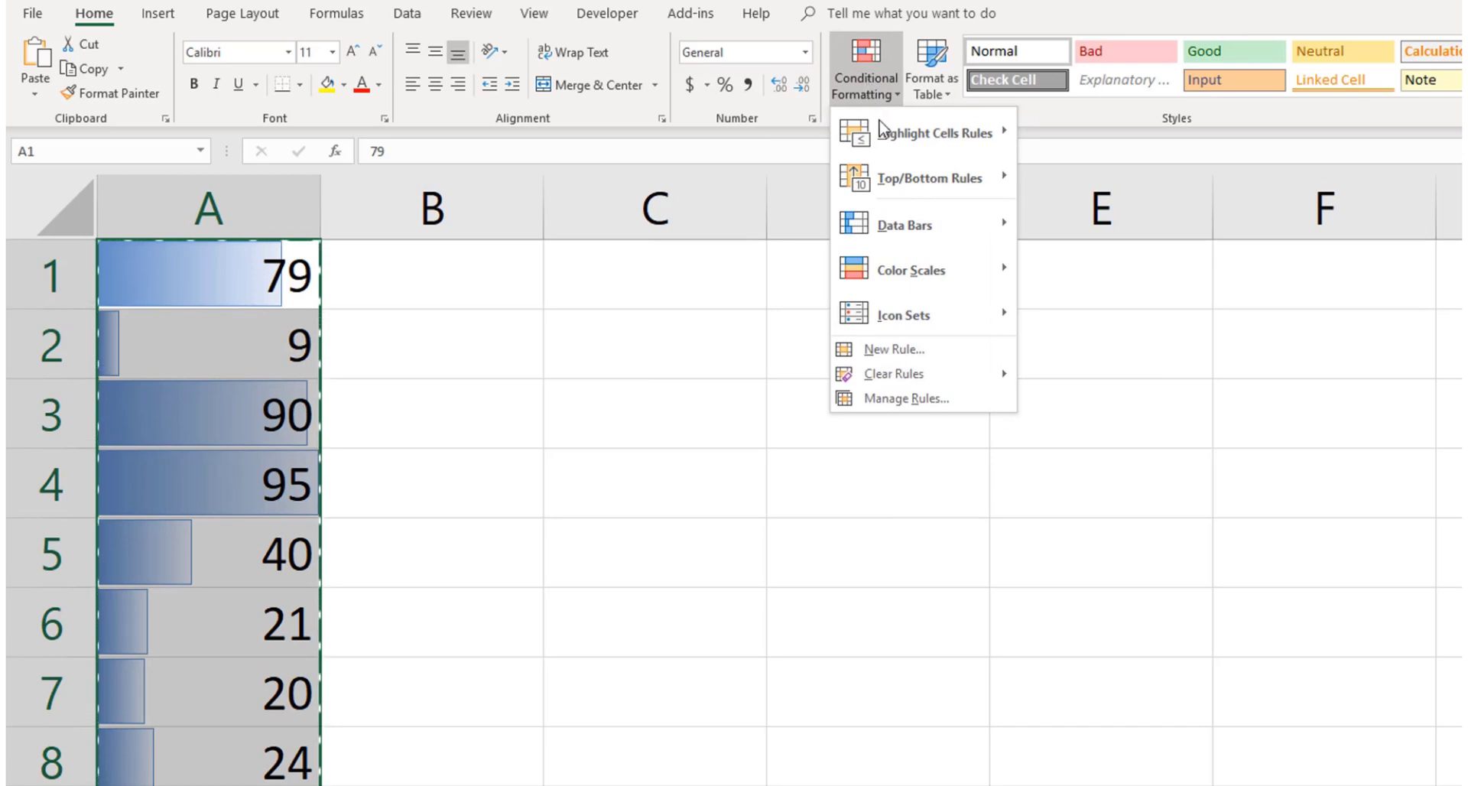
{"action": "mouse_move", "coordinate": [984, 315]}
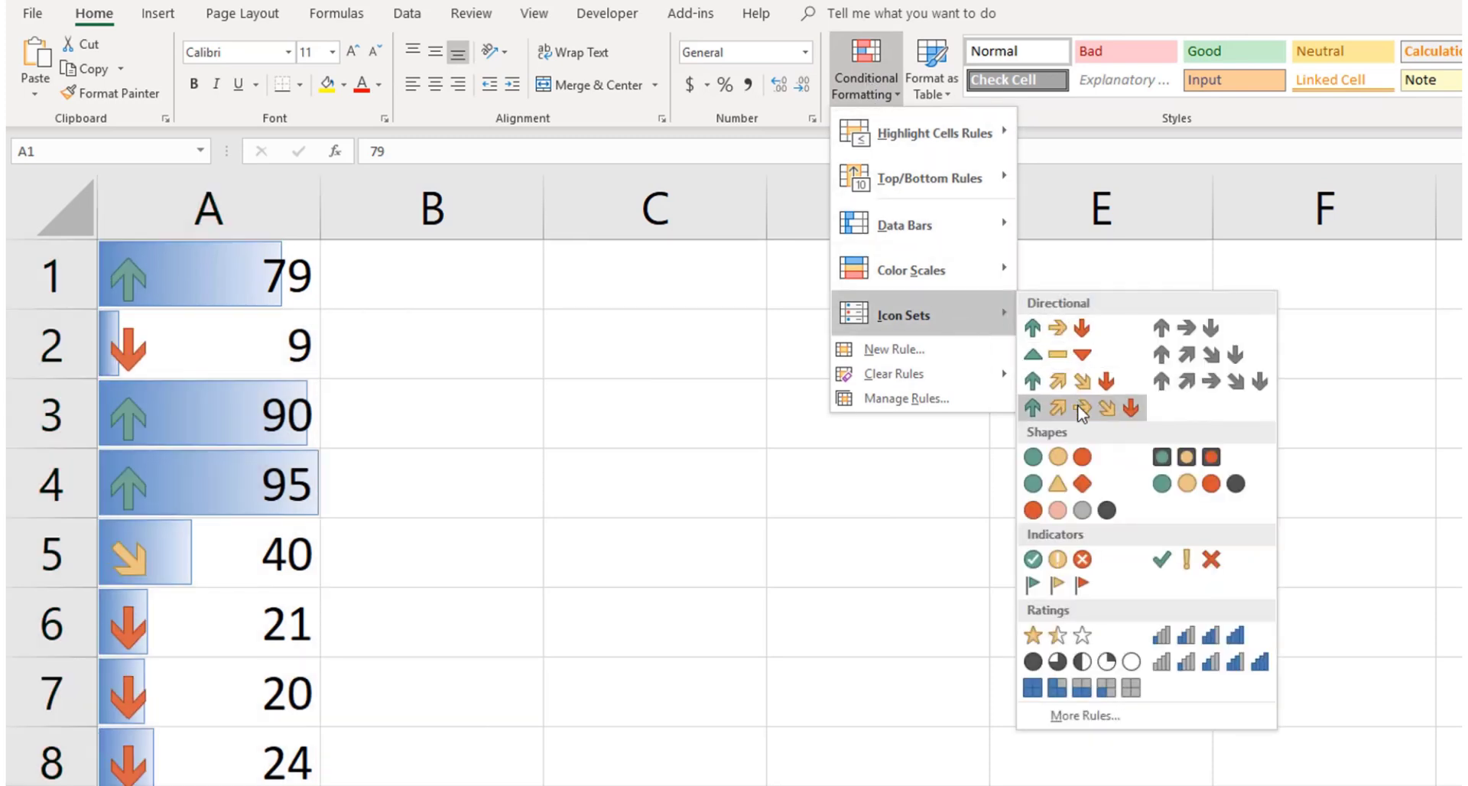
{"action": "left_click", "coordinate": [1050, 407]}
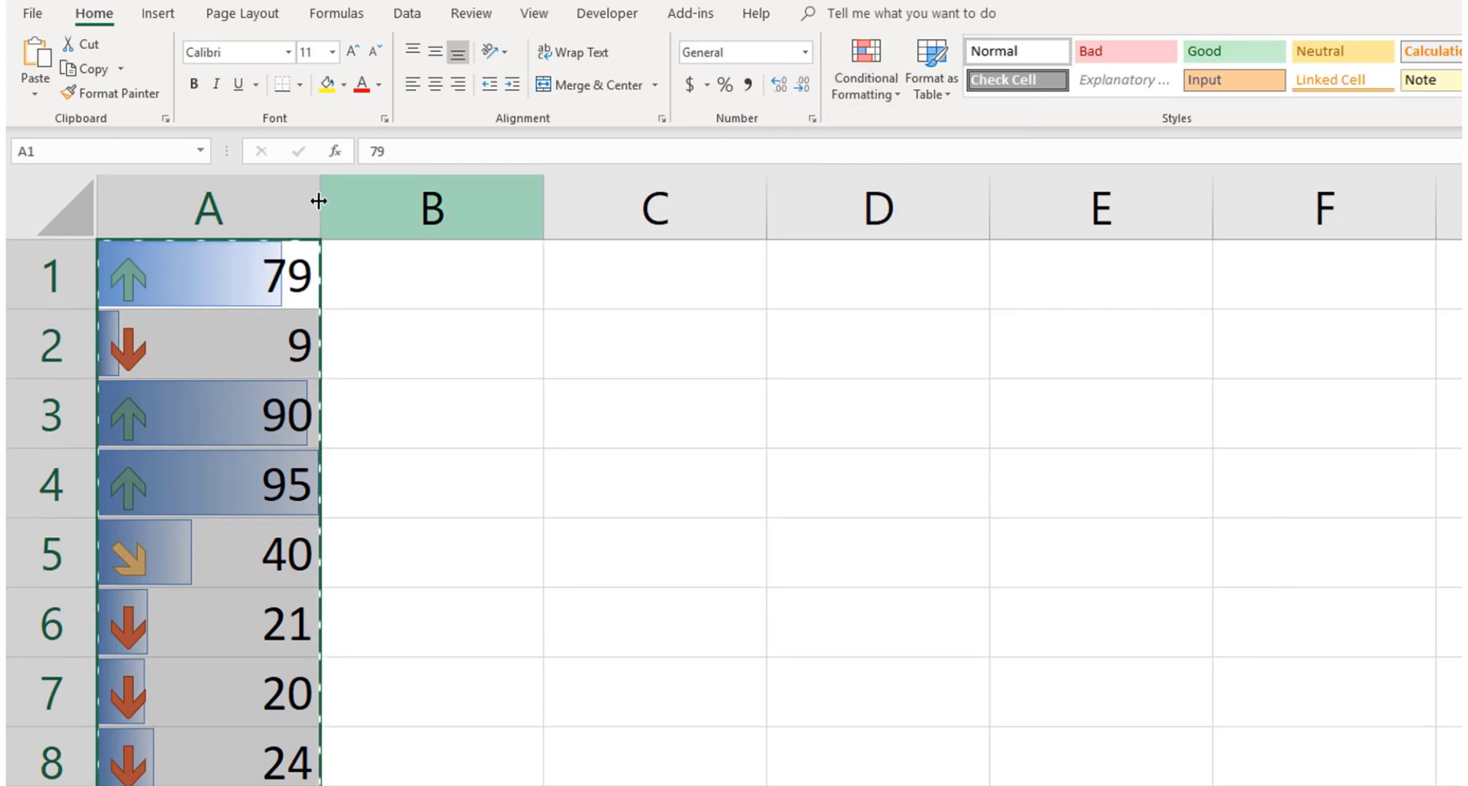
{"action": "left_click_drag", "start_coordinate": [320, 205], "coordinate": [418, 205]}
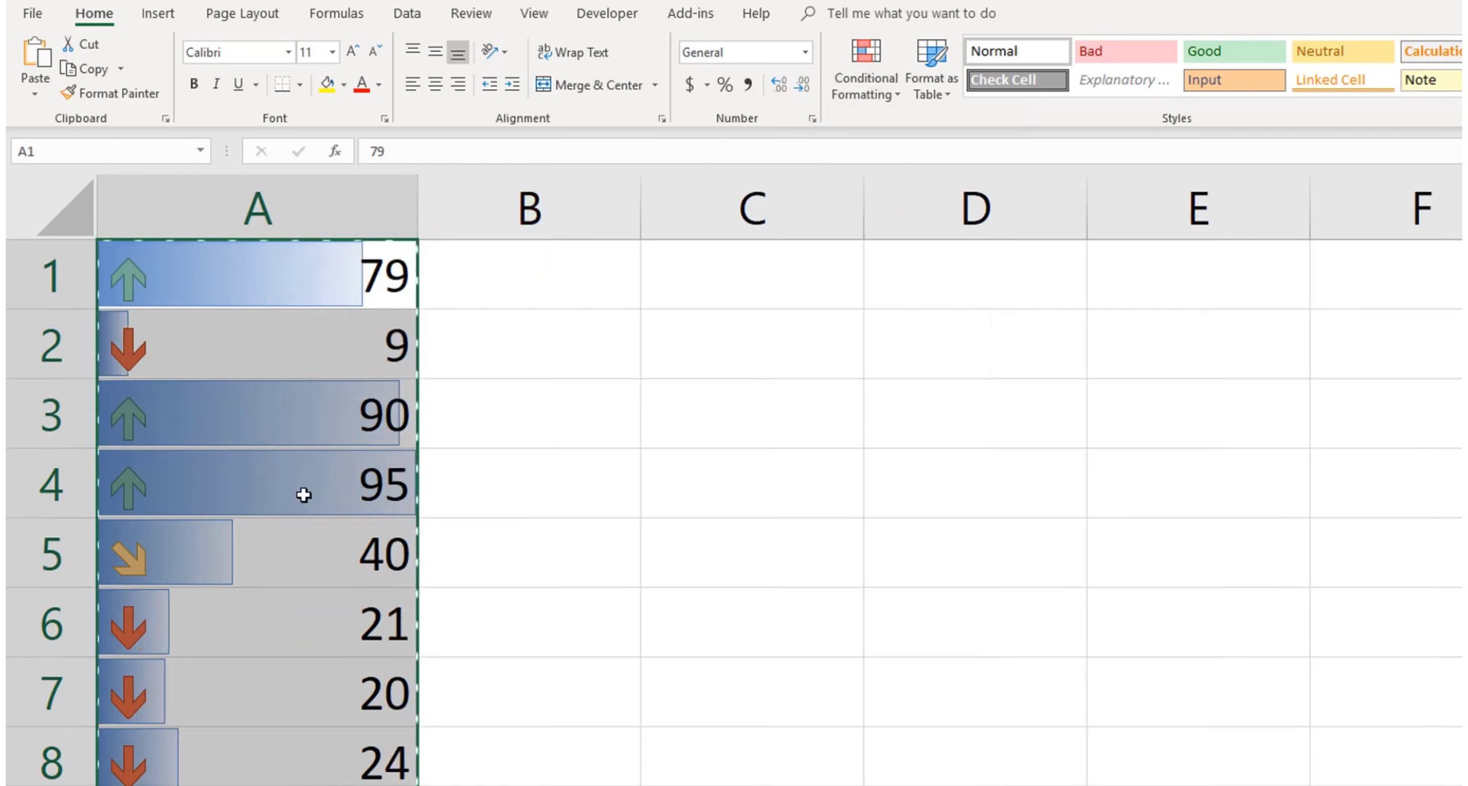
- Highlight the cells in A1:A10 that are greater than 50 using Light Red Fill with Dark Red Text
{"action": "left_click", "coordinate": [884, 64]}
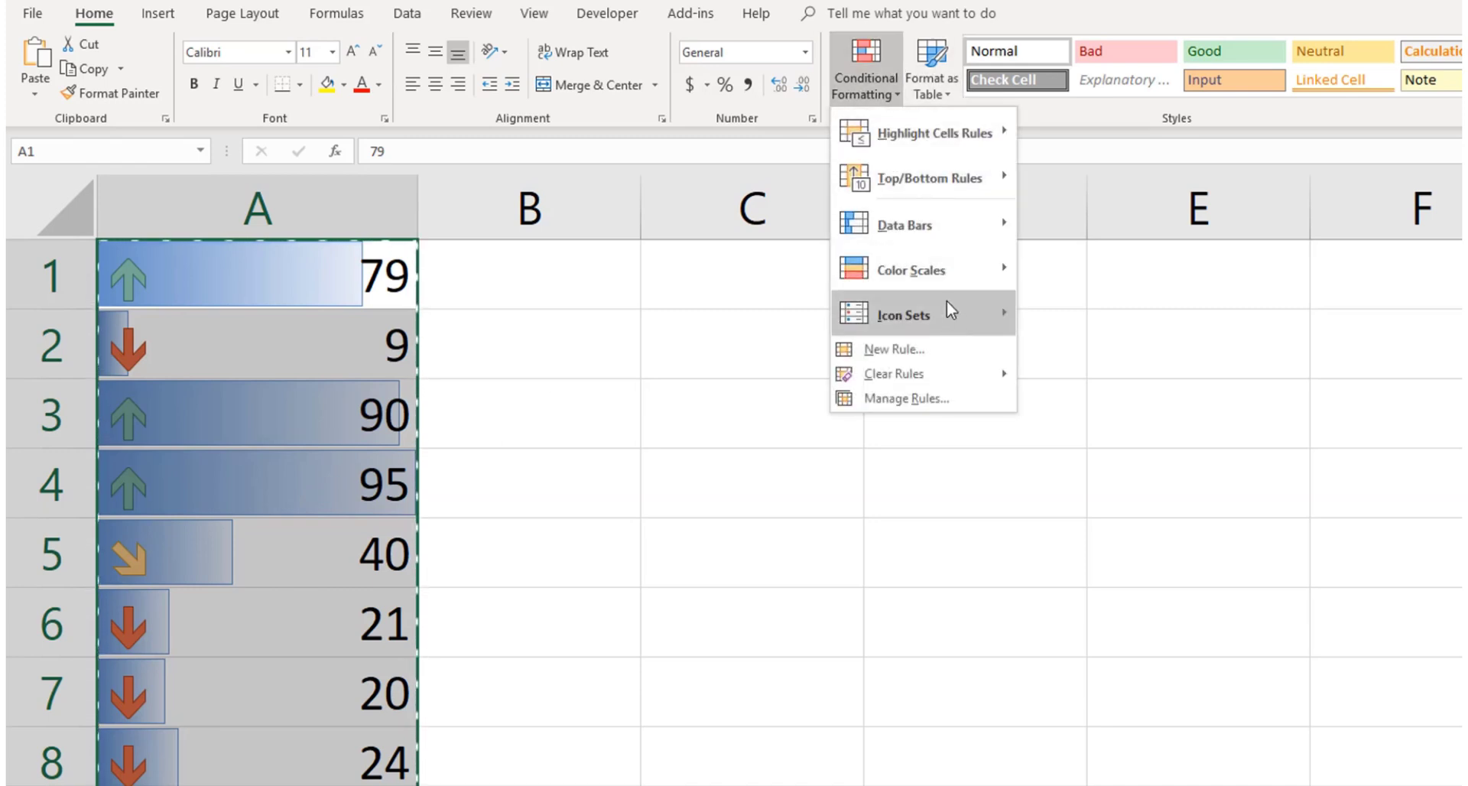
{"action": "mouse_move", "coordinate": [923, 140]}
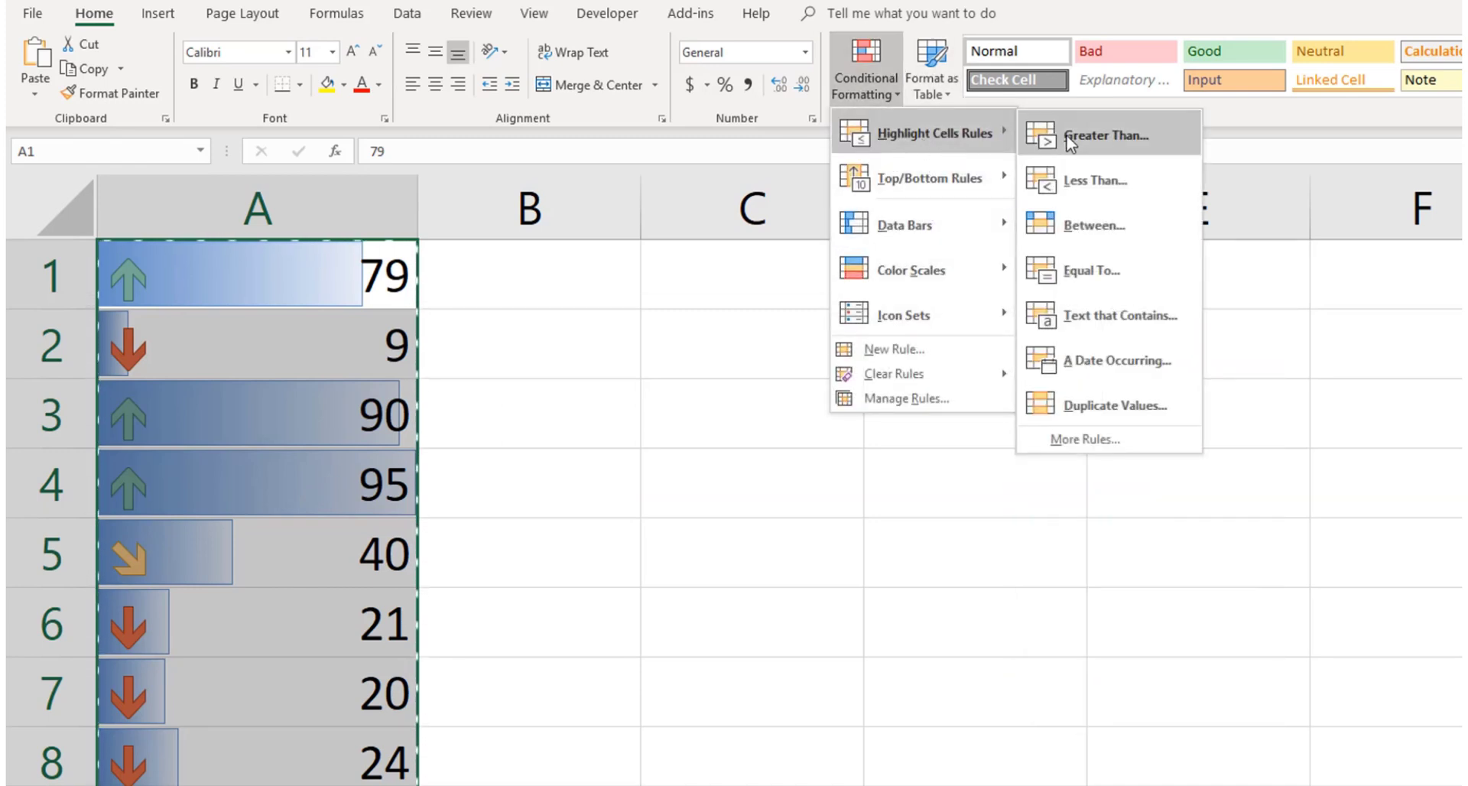
{"action": "left_click", "coordinate": [1115, 146]}
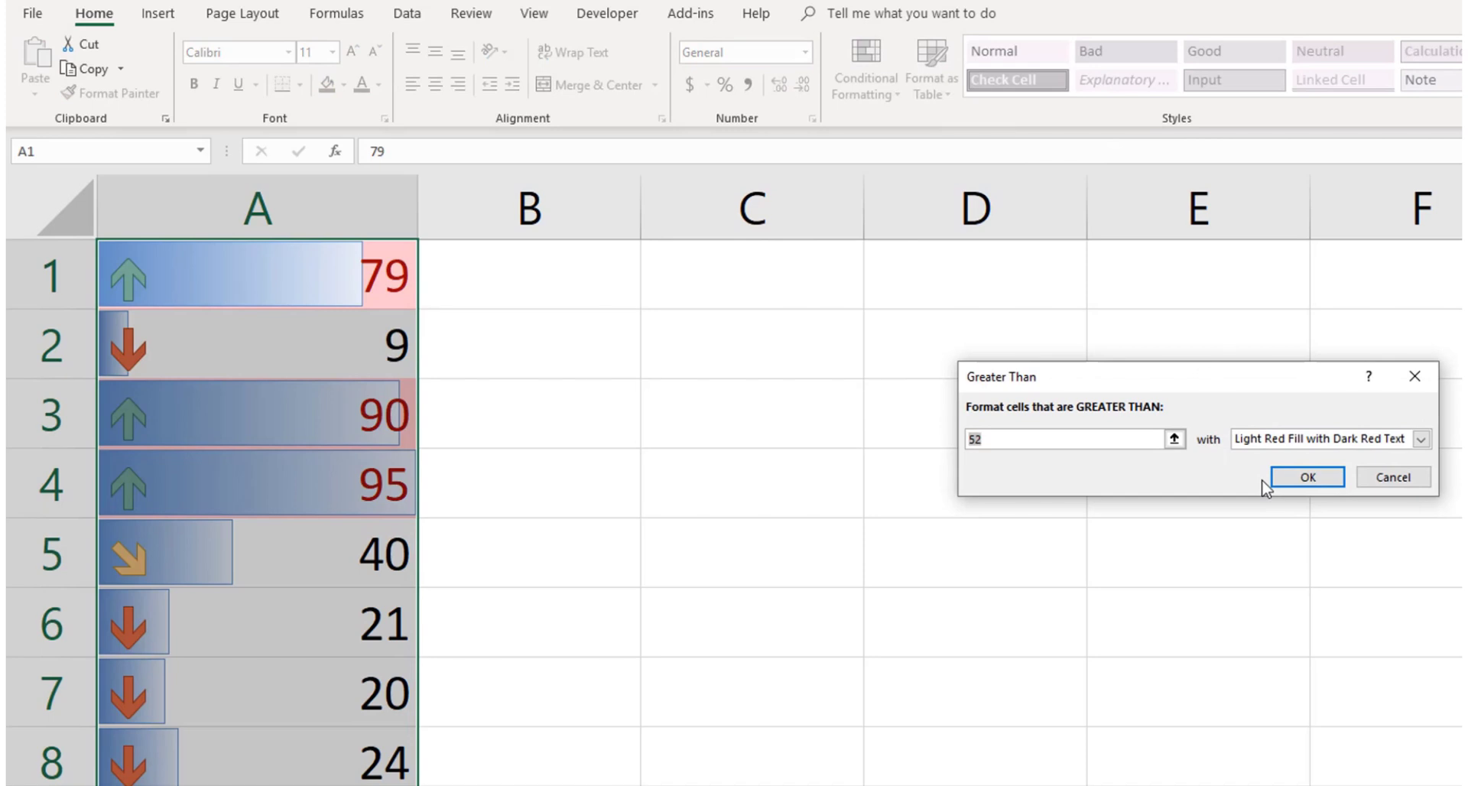
{"action": "type", "text": "50"}
{"action": "left_click", "coordinate": [1324, 480]}
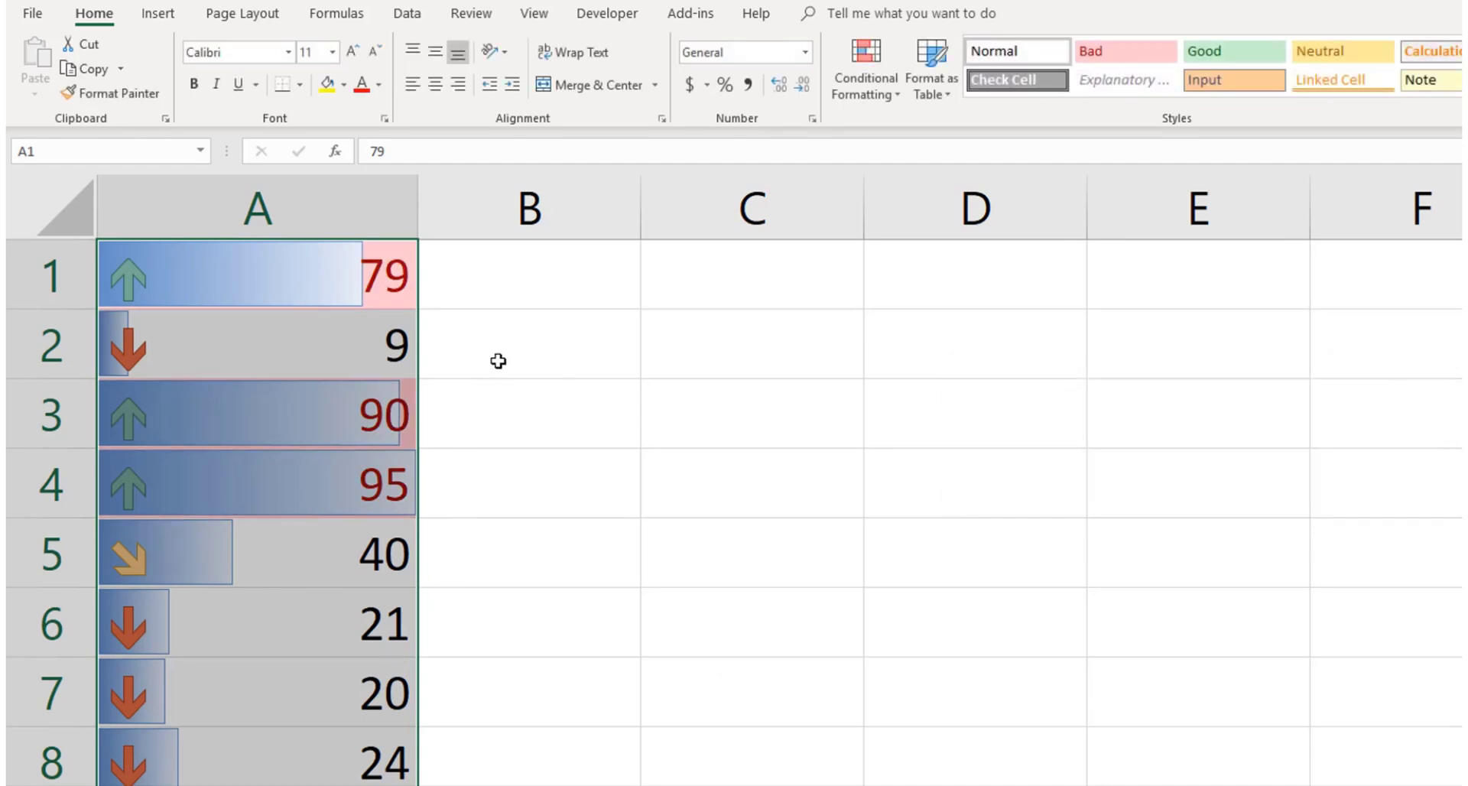
- Highlight the cells in A1:A10 that are greater than 90 using Green Fill with Dark Green Text
{"action": "left_click", "coordinate": [847, 84]}
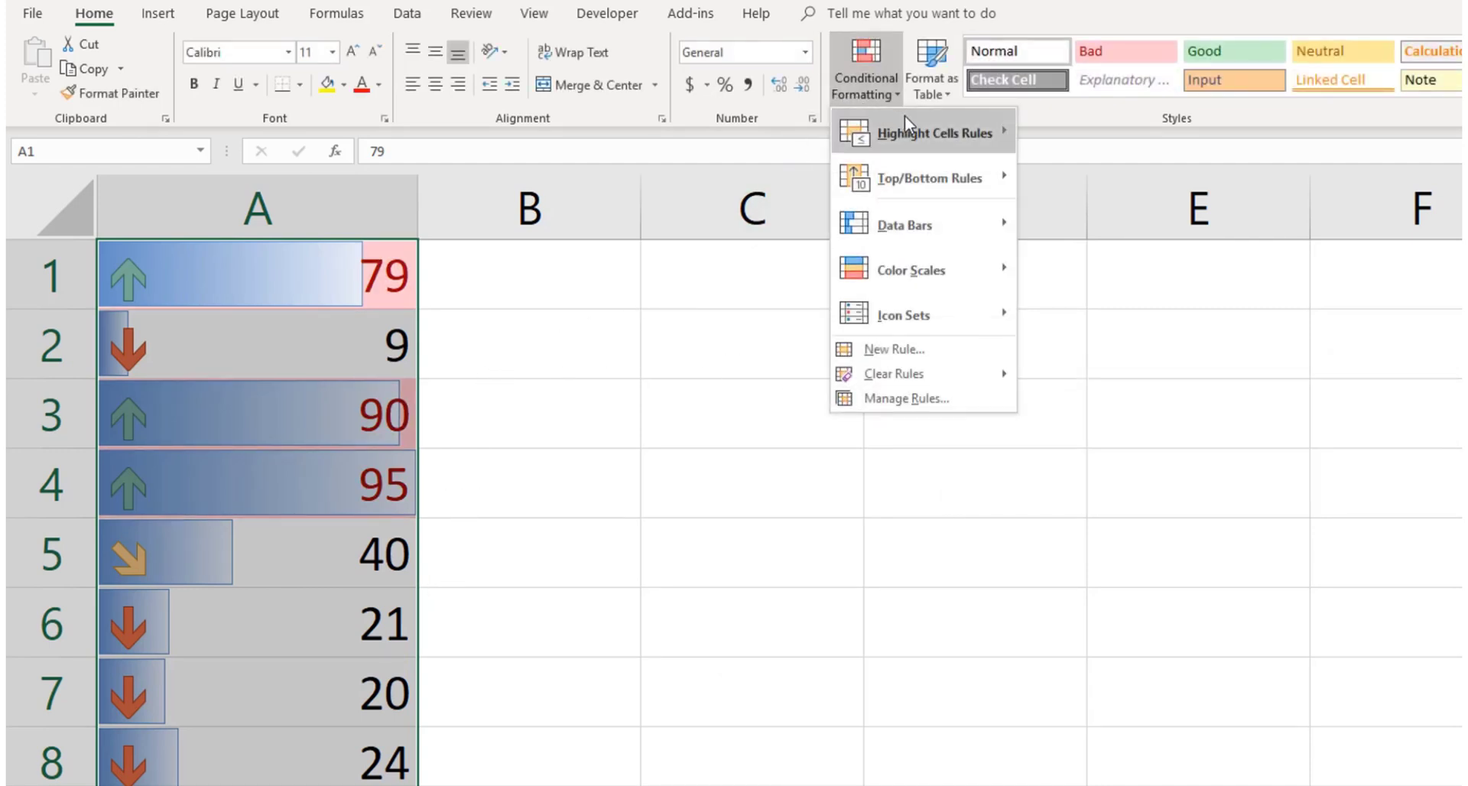
{"action": "mouse_move", "coordinate": [931, 126]}
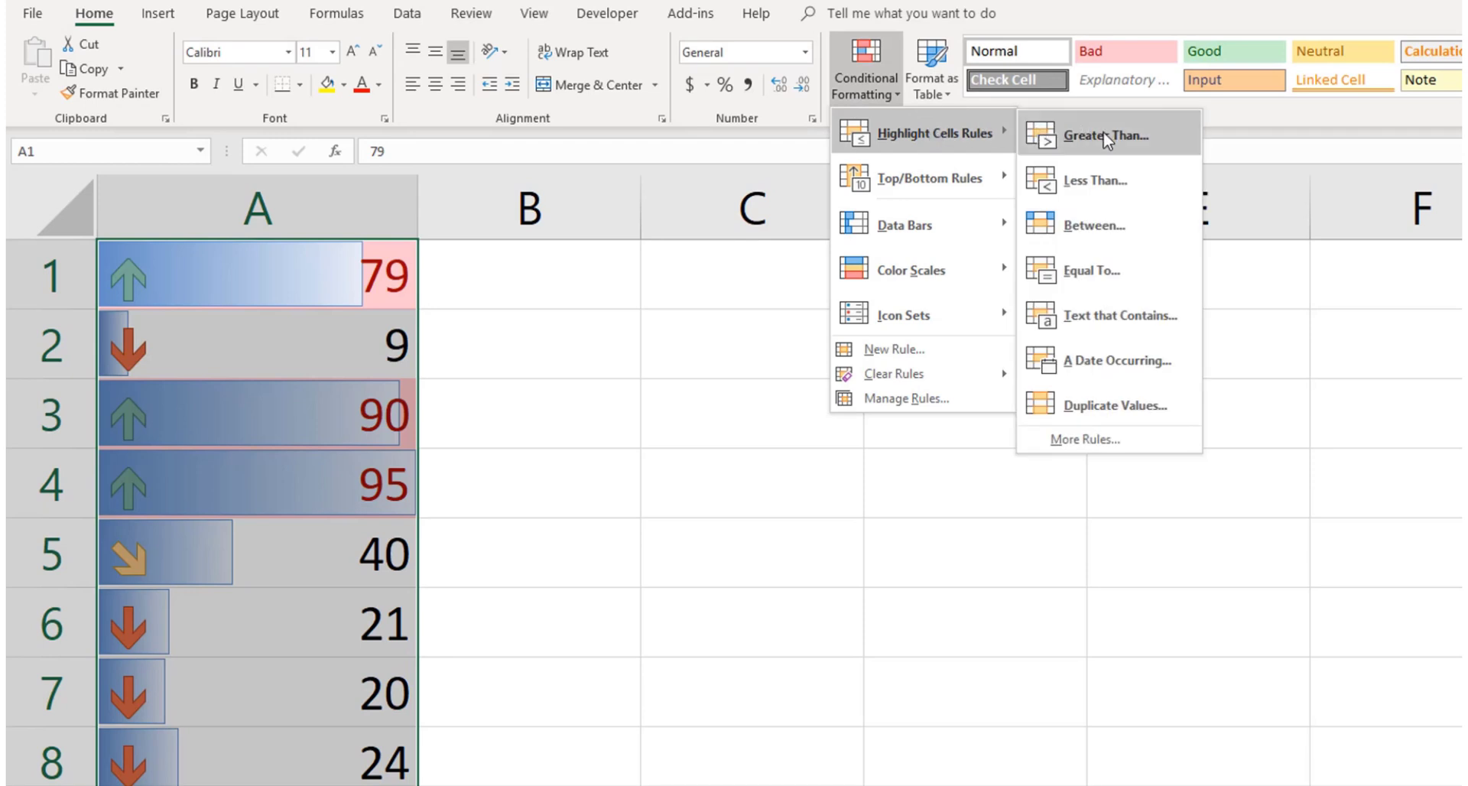
{"action": "left_click", "coordinate": [1135, 144]}
{"action": "type", "text": "90"}
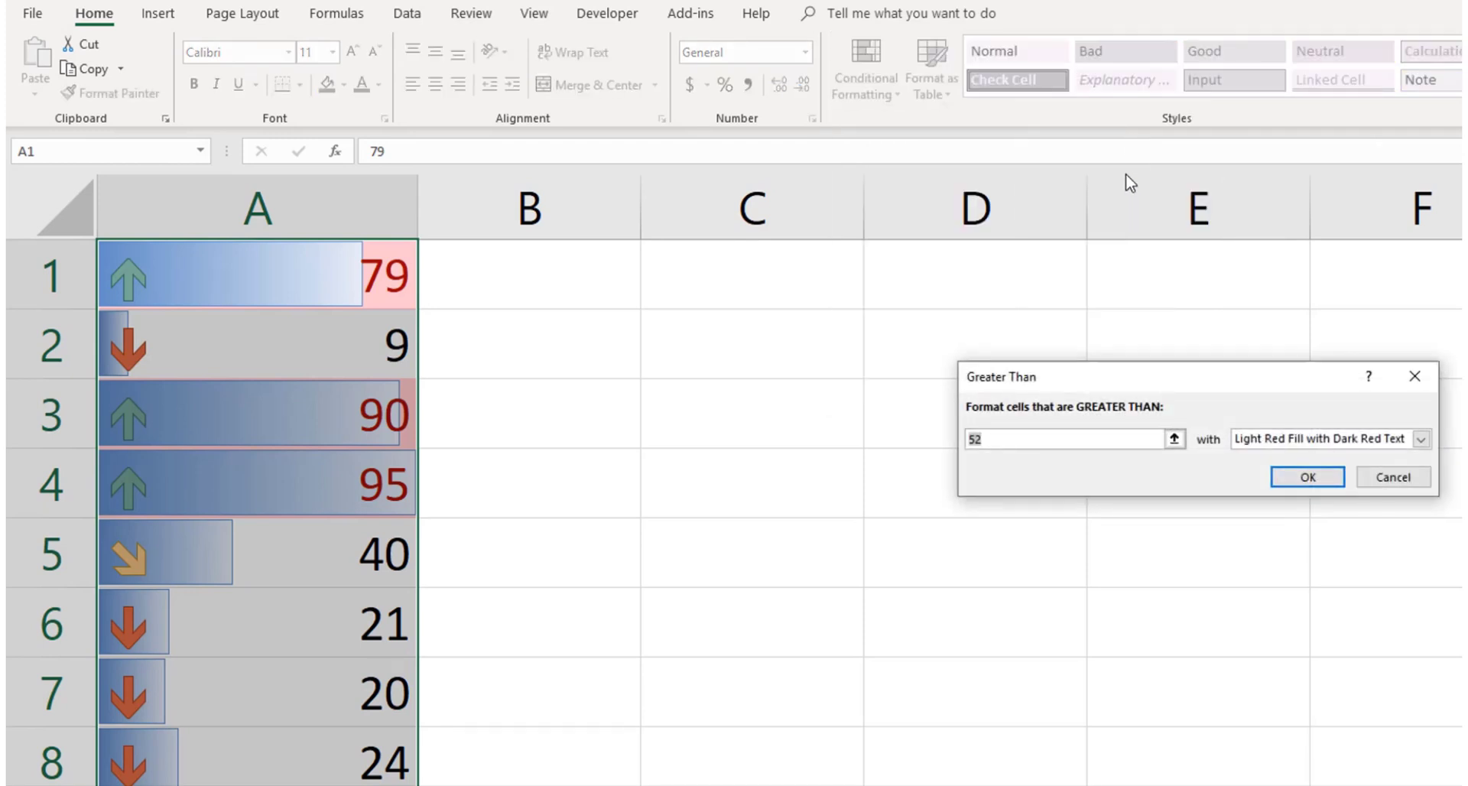
{"action": "left_click", "coordinate": [1421, 439]}
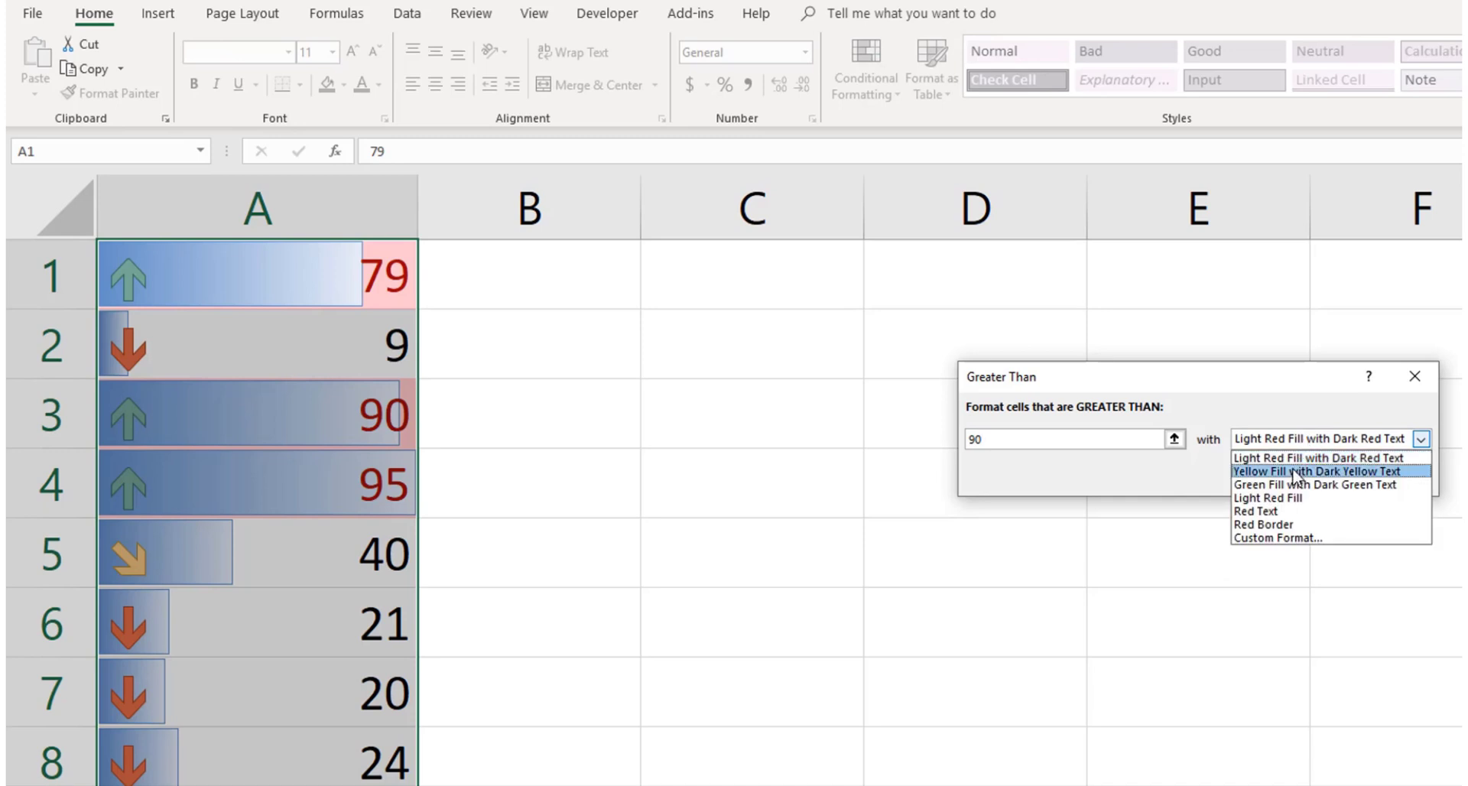
{"action": "left_click", "coordinate": [1311, 485]}
{"action": "left_click", "coordinate": [1308, 477]}
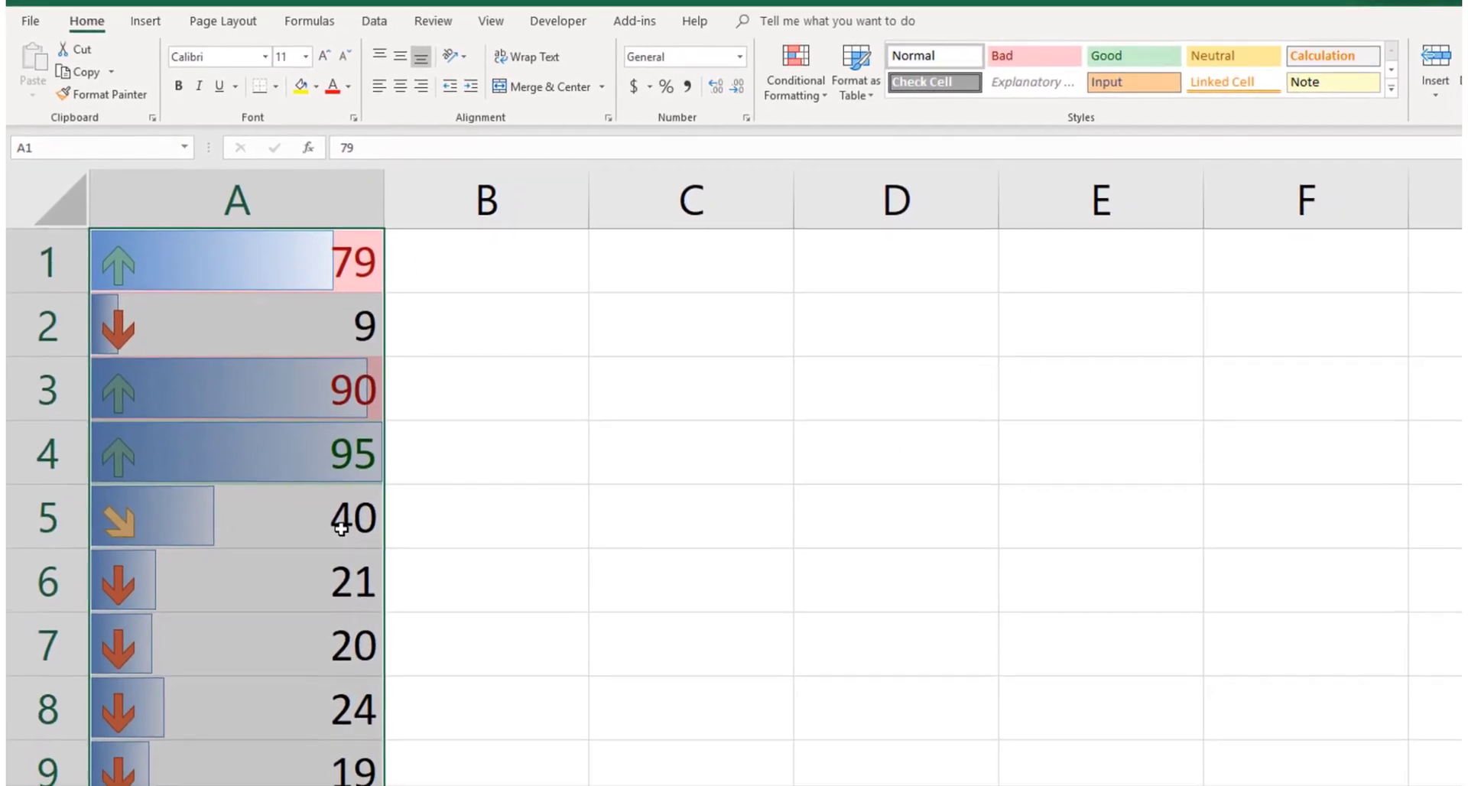
- Change the value in cell A7 to 92 to test the conditional formatting rules
{"action": "left_click", "coordinate": [306, 549]}
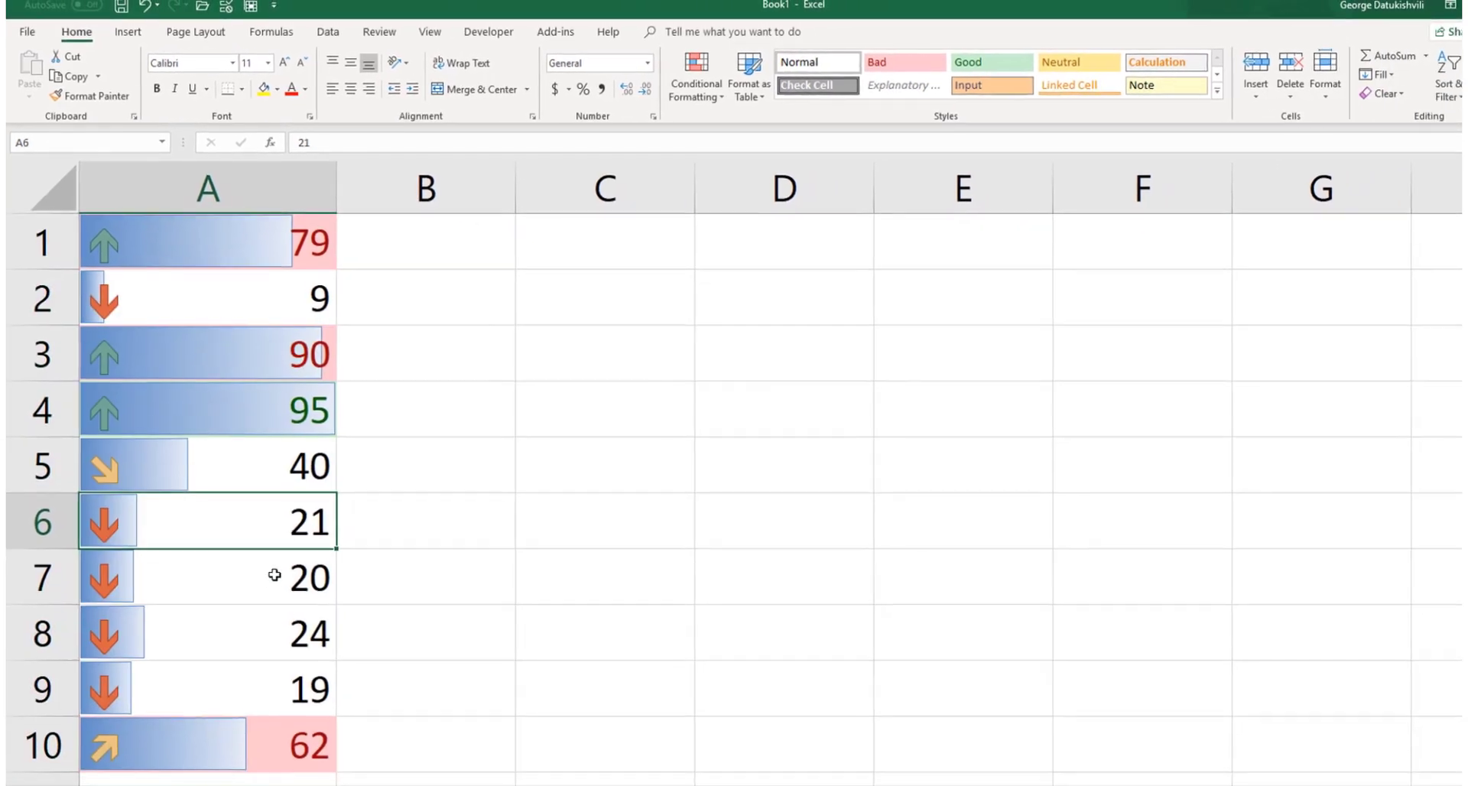
{"action": "left_click", "coordinate": [288, 616]}
{"action": "type", "text": "90"}
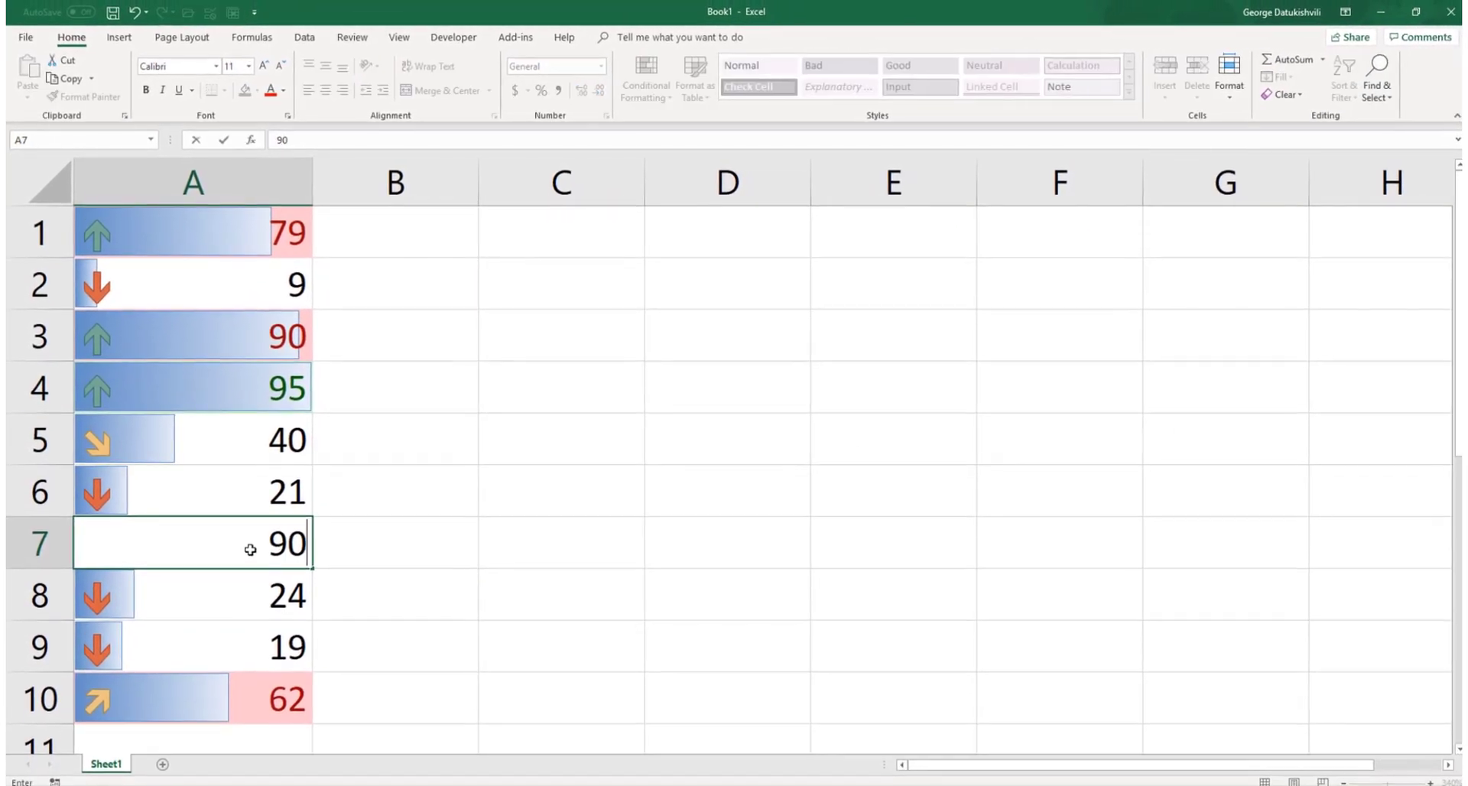
{"action": "key", "text": "BackSpace"}
{"action": "type", "text": "2"}
{"action": "key", "text": "Return"}
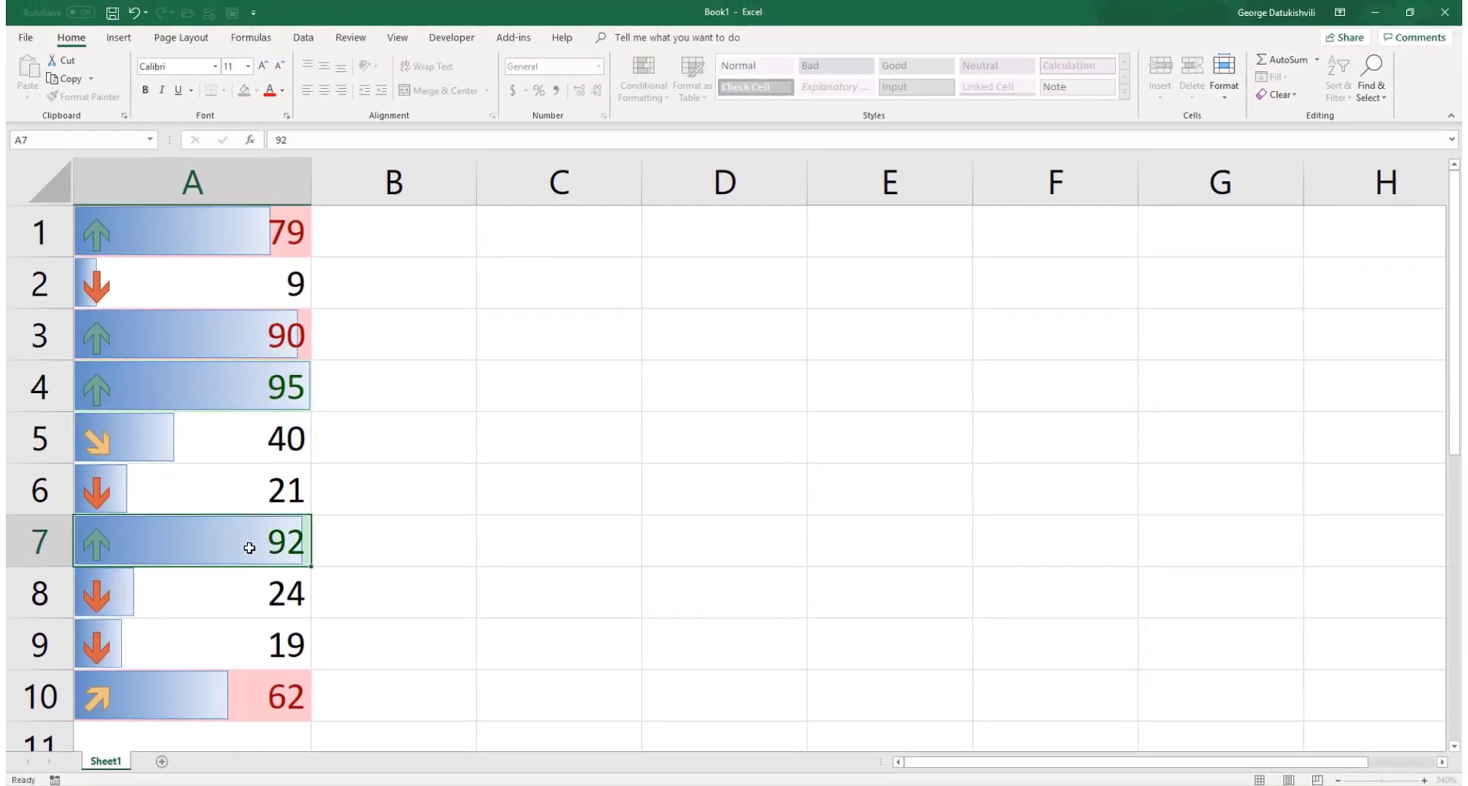
{"action": "left_click", "coordinate": [249, 548]}
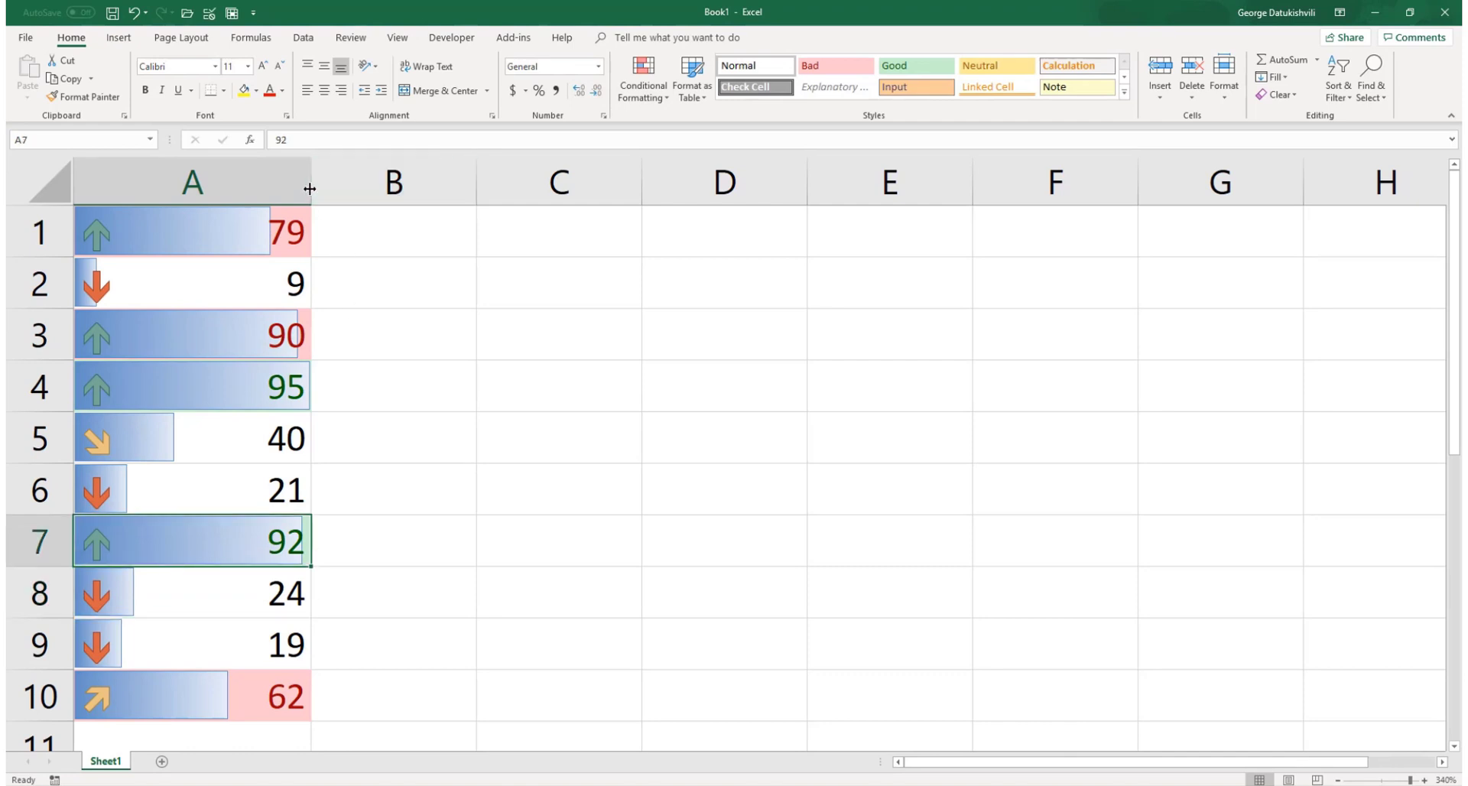
- Widen column A further and change the value in cell A9 to 57
{"action": "left_click_drag", "start_coordinate": [312, 184], "coordinate": [631, 187]}
{"action": "left_click", "coordinate": [587, 604]}
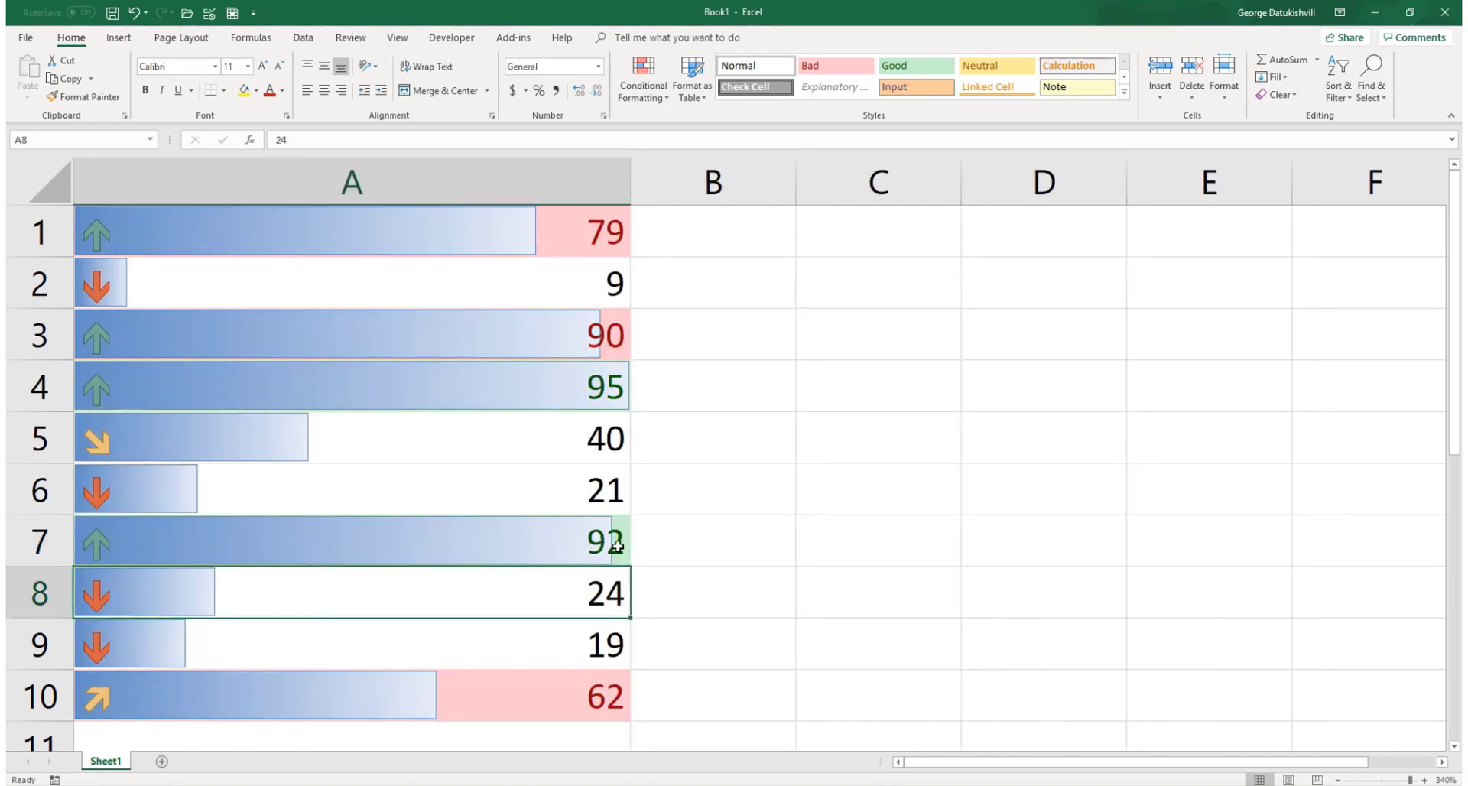
{"action": "left_click", "coordinate": [513, 633]}
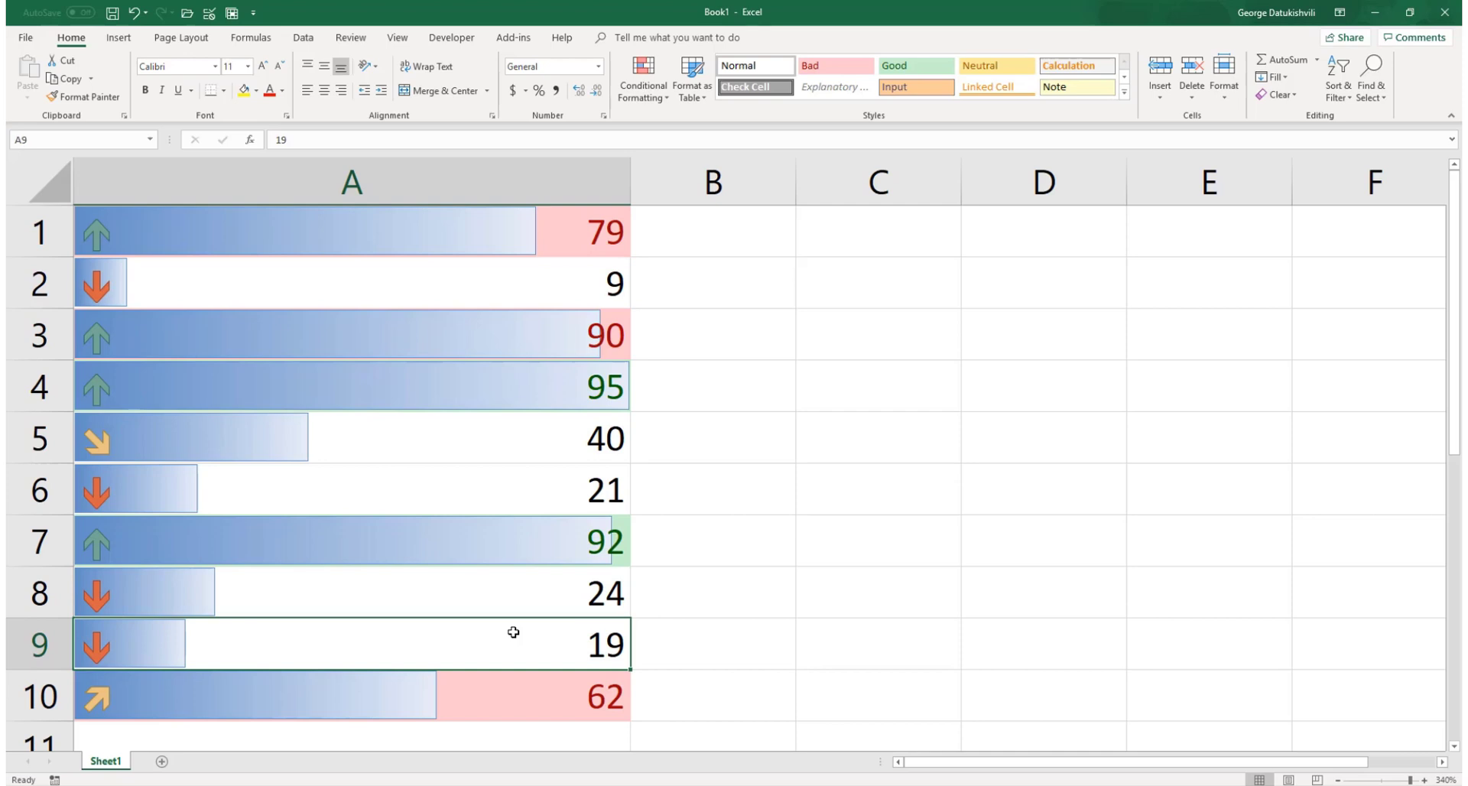
{"action": "type", "text": "57"}
{"action": "key", "text": "ctrl+Return"}
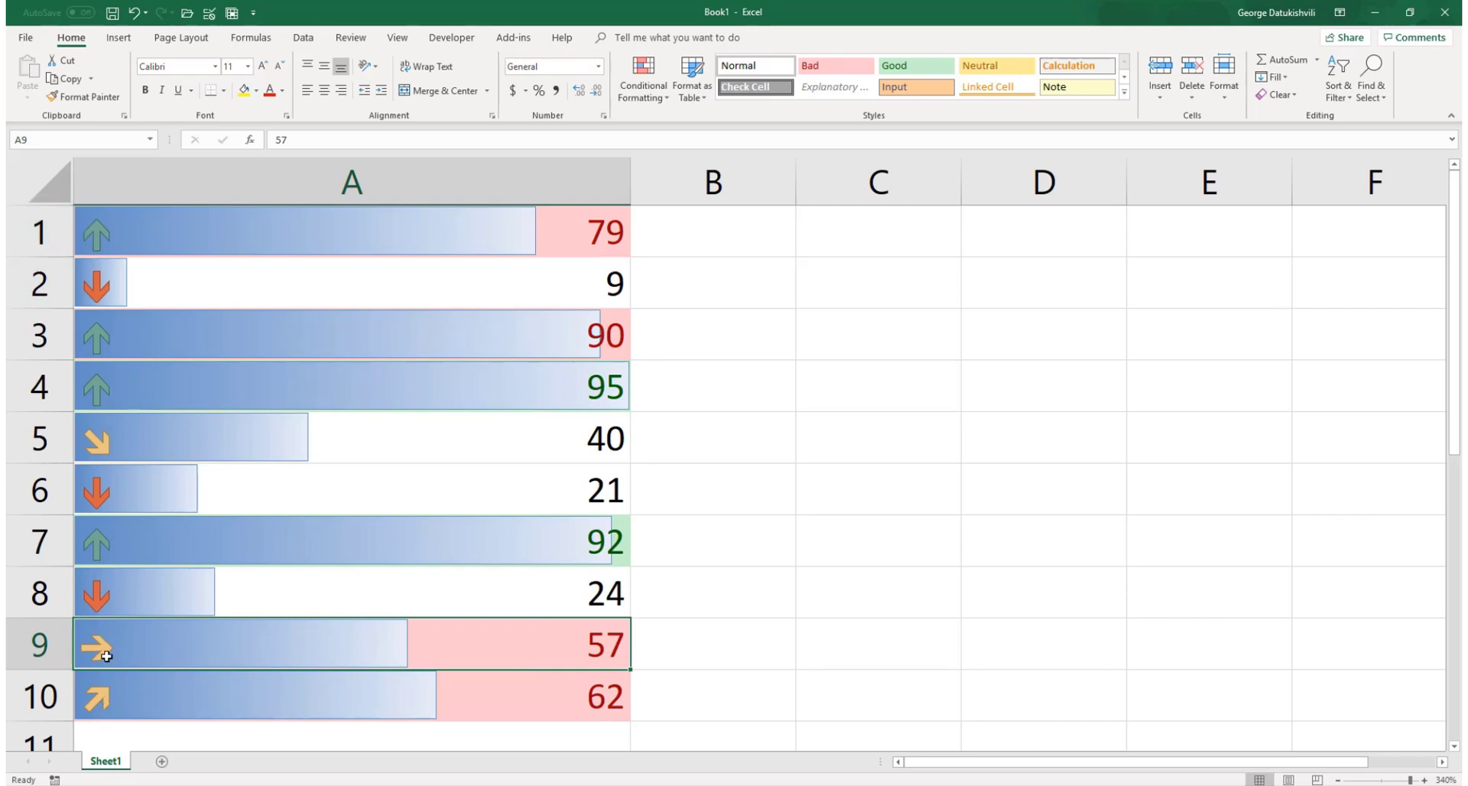
- Open the conditional formatting rules manager for A1:A10 and apply Stop If True to the Cell Value > 50 rule only
{"action": "left_click_drag", "start_coordinate": [366, 210], "coordinate": [400, 697]}
{"action": "left_click", "coordinate": [659, 92]}
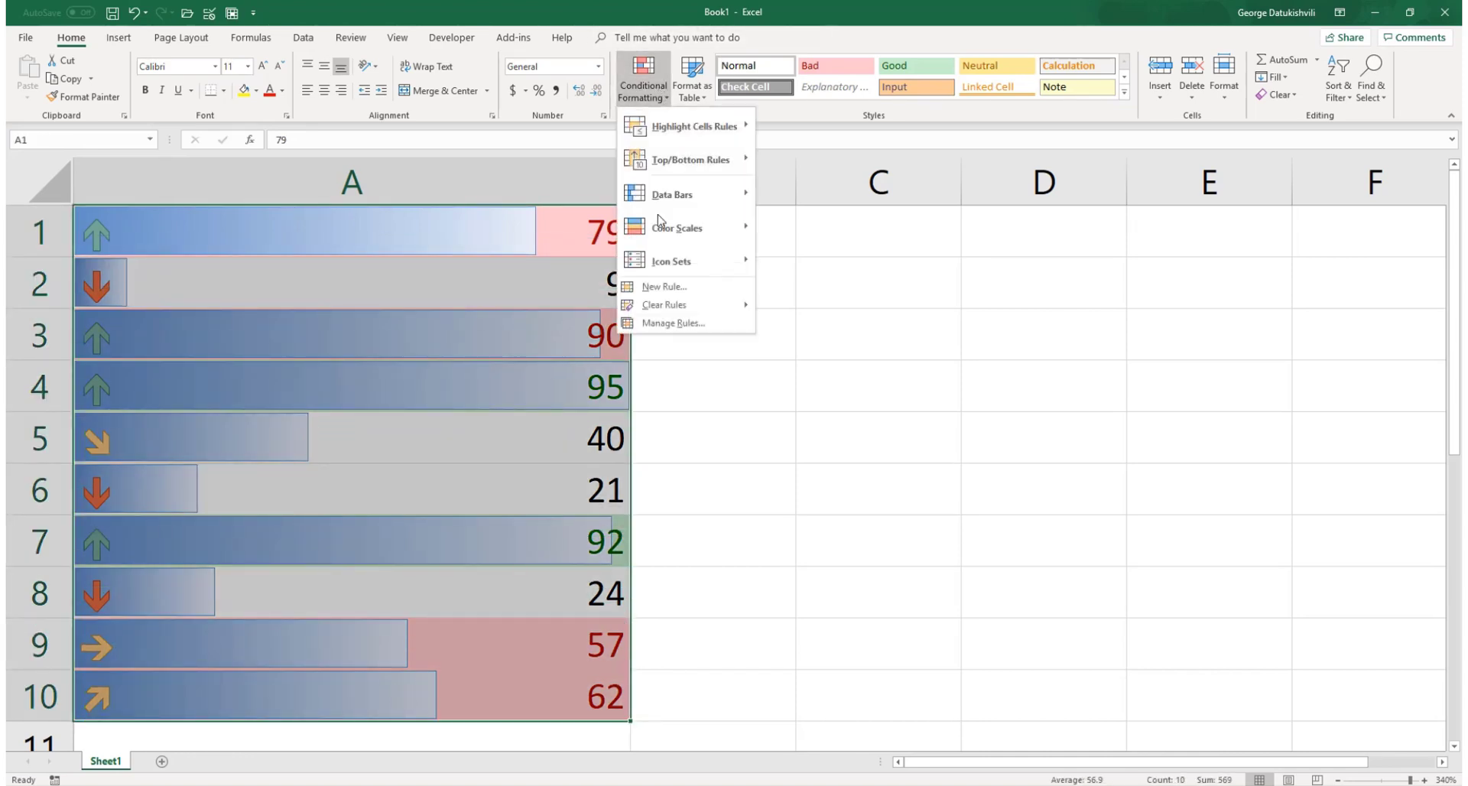
{"action": "left_click", "coordinate": [692, 322]}
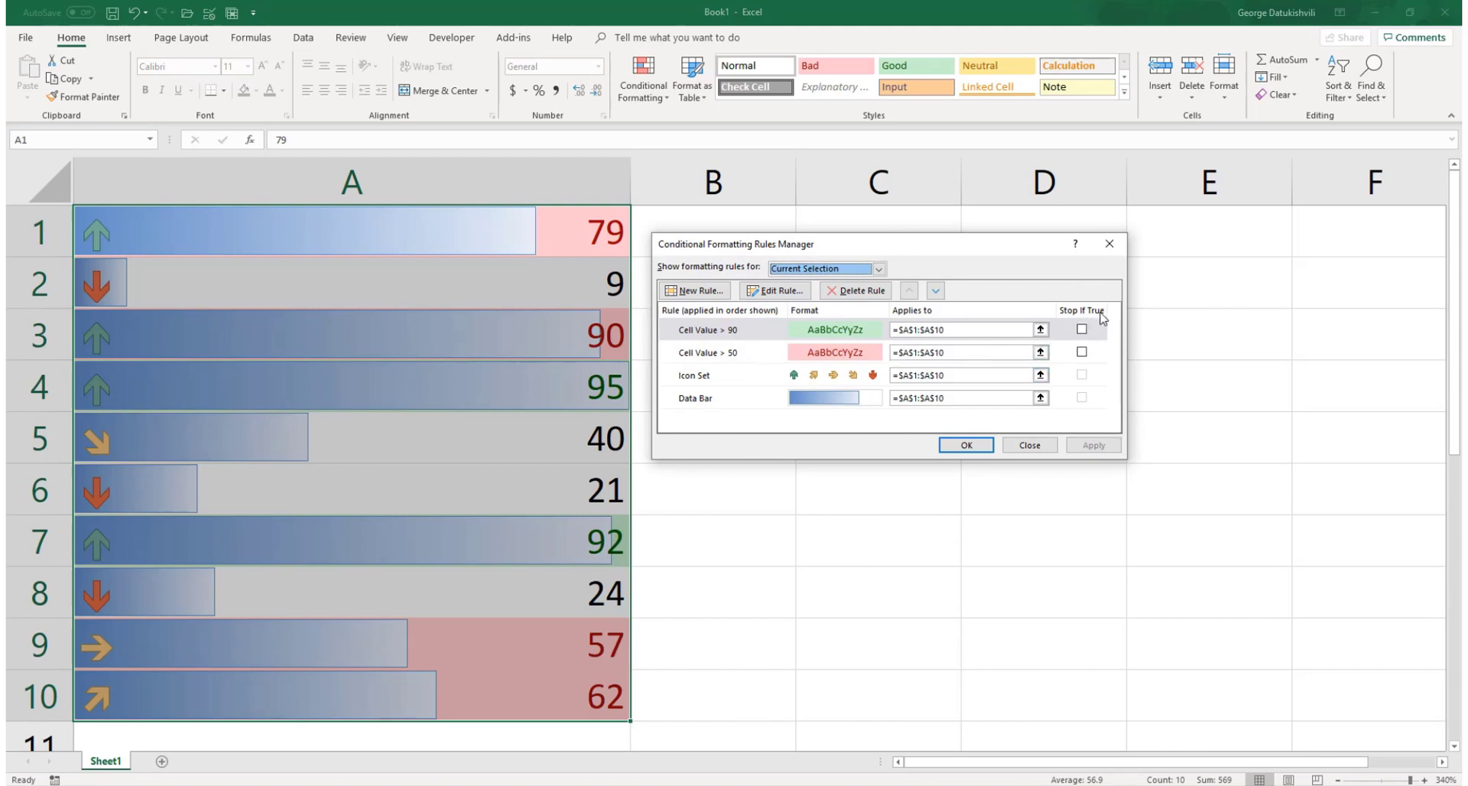
{"action": "left_click", "coordinate": [1082, 329]}
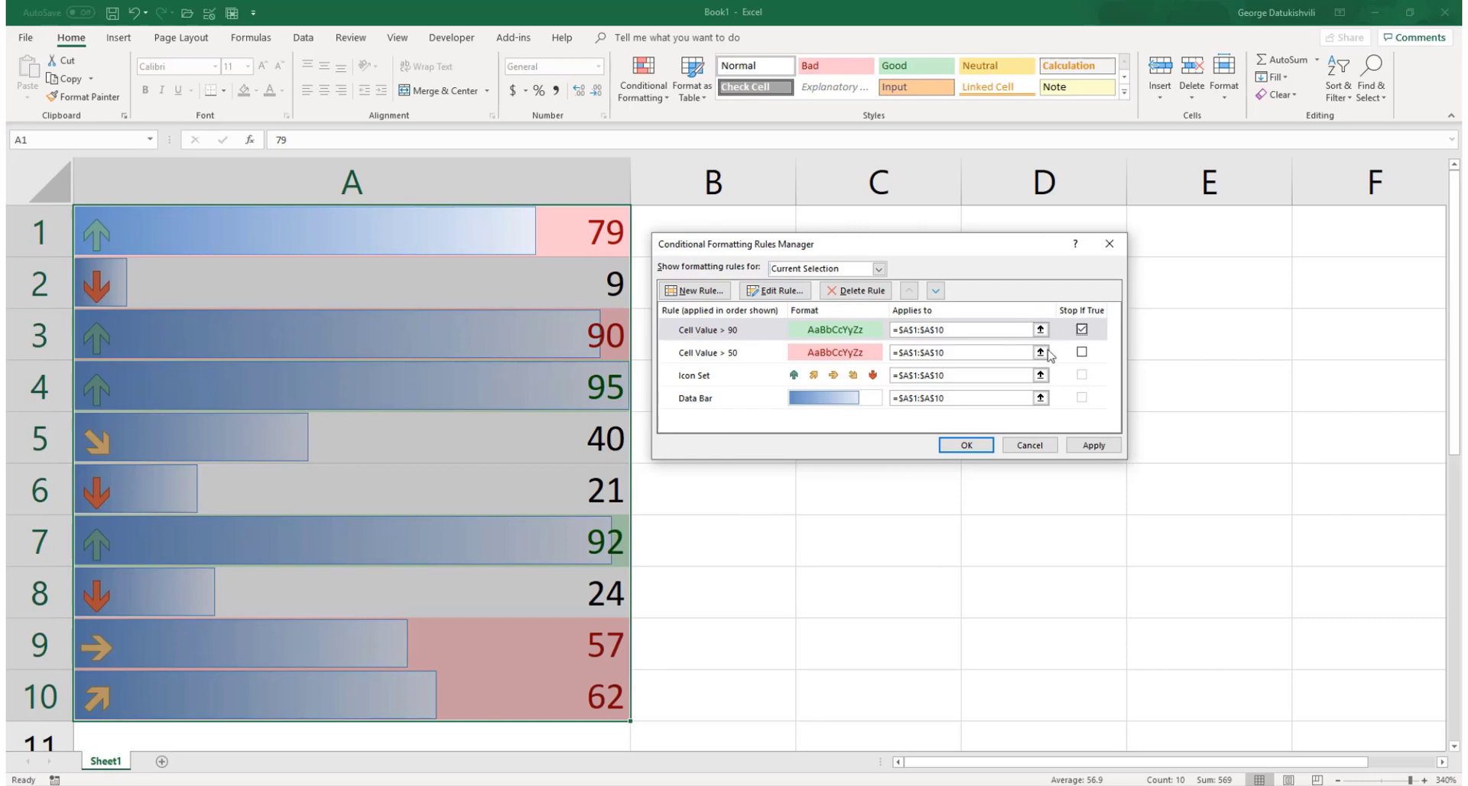
{"action": "left_click", "coordinate": [1082, 329]}
{"action": "left_click", "coordinate": [1082, 352]}
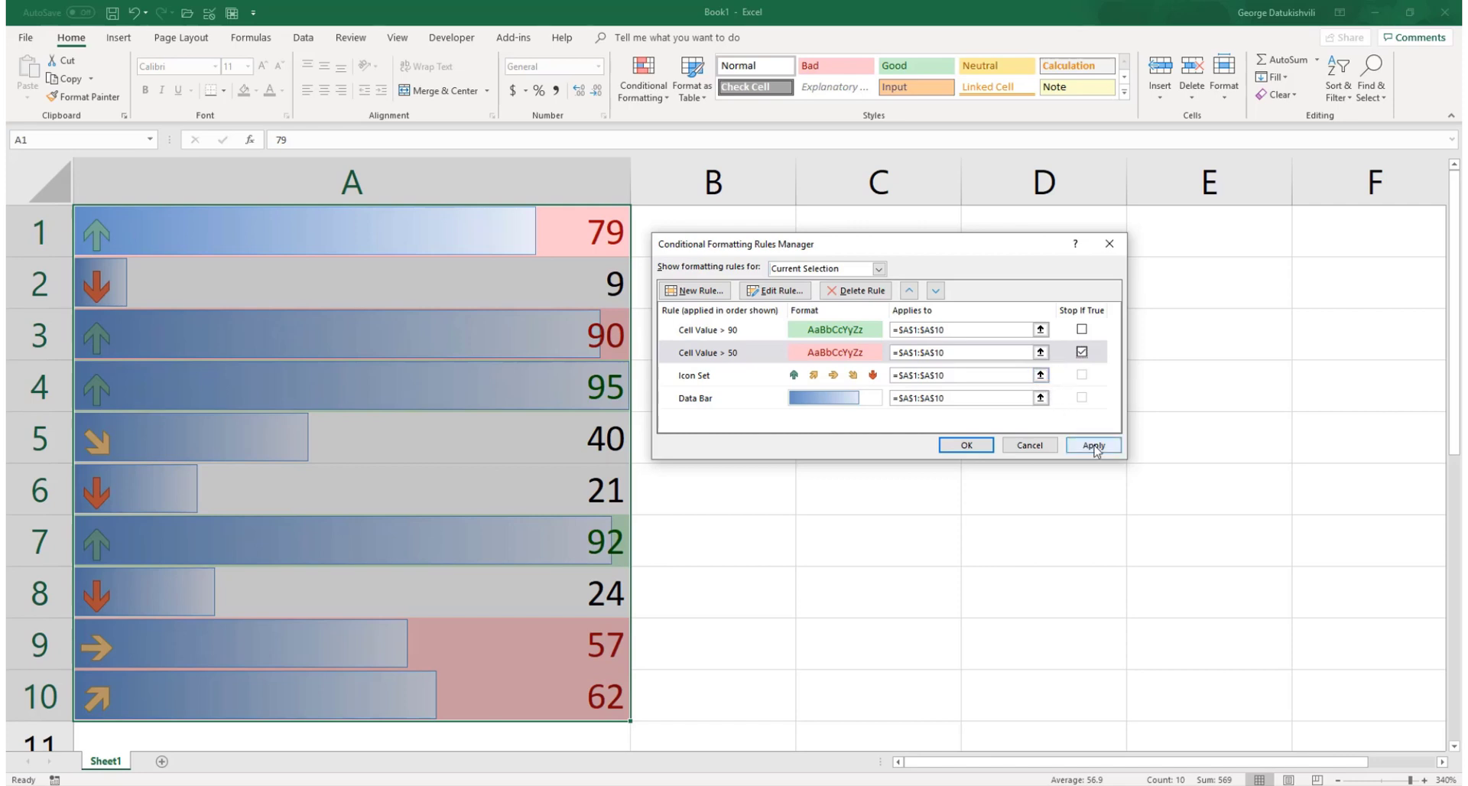
{"action": "left_click", "coordinate": [1093, 446]}
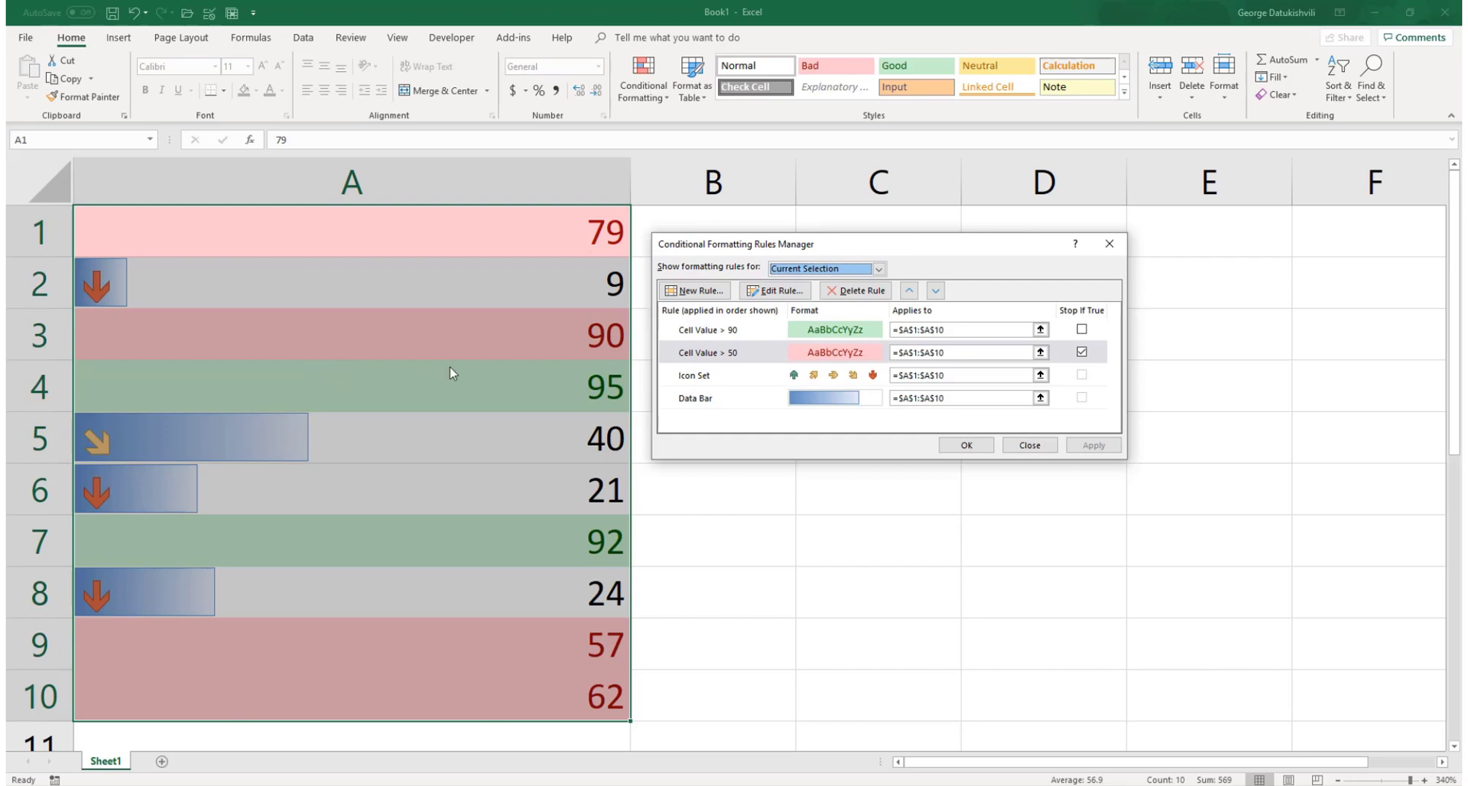
- Remove Stop If True from the Cell Value > 50 rule and apply it to the Cell Value > 90 rule instead
{"action": "left_click", "coordinate": [1082, 352]}
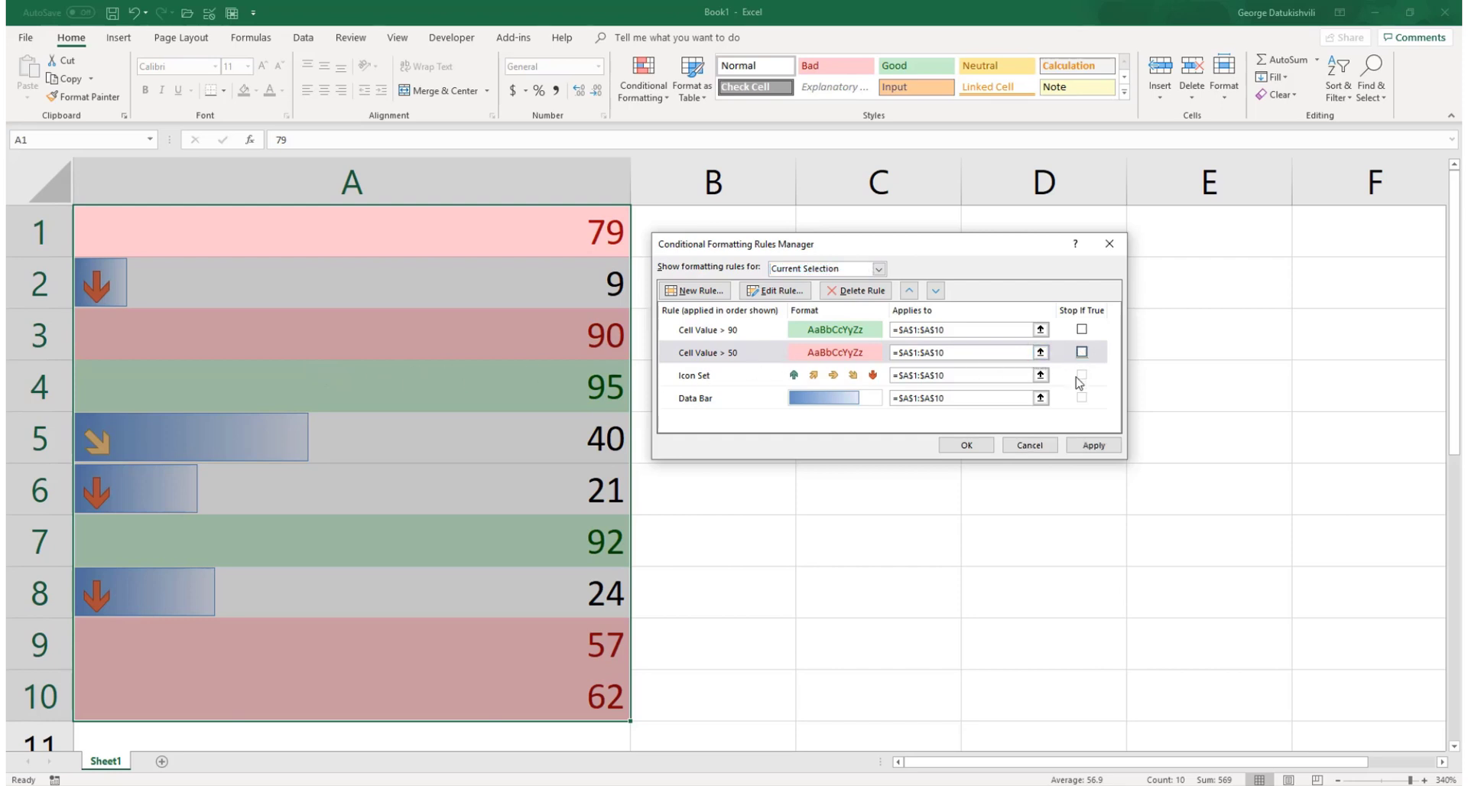
{"action": "left_click", "coordinate": [1094, 445]}
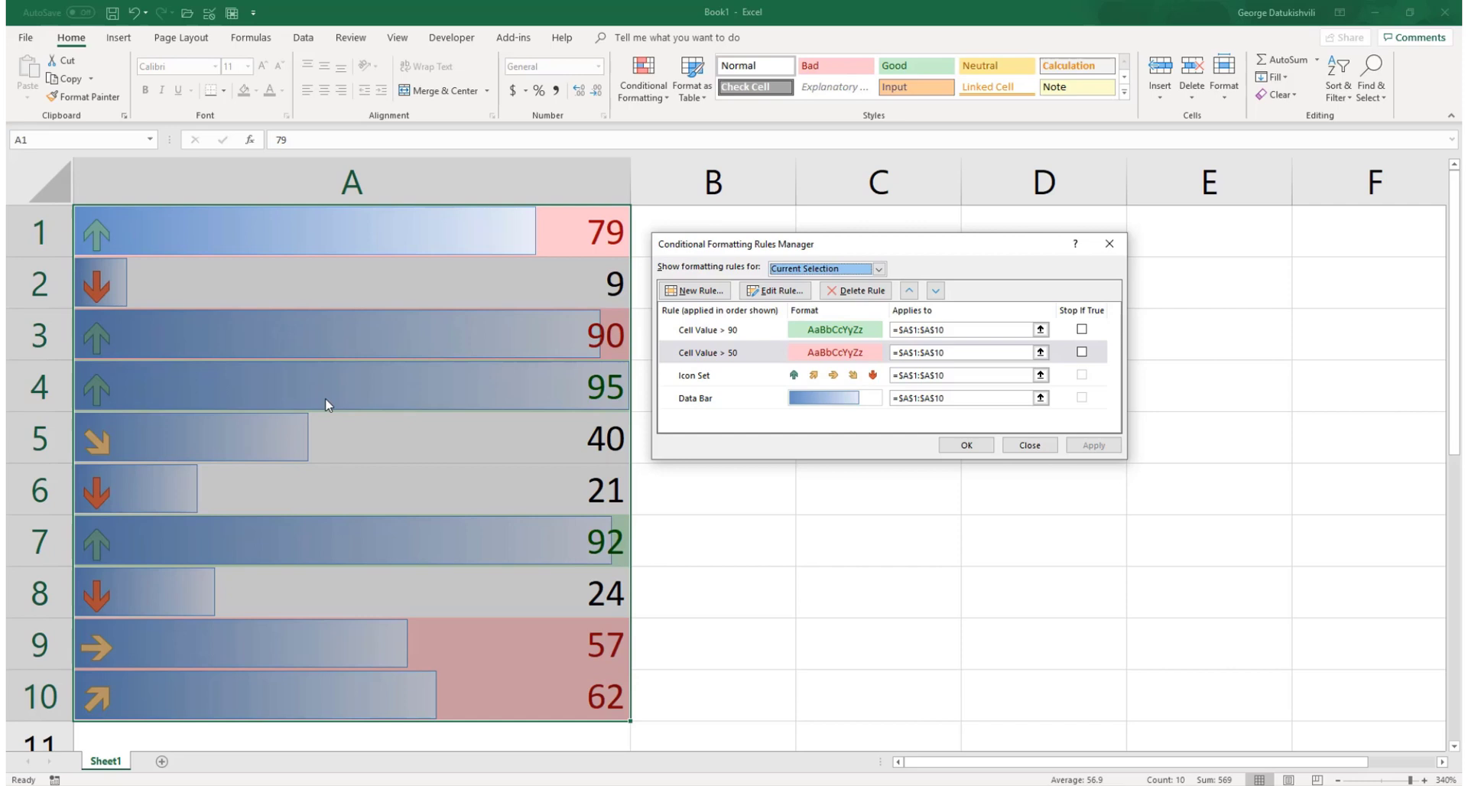
{"action": "left_click", "coordinate": [1081, 330]}
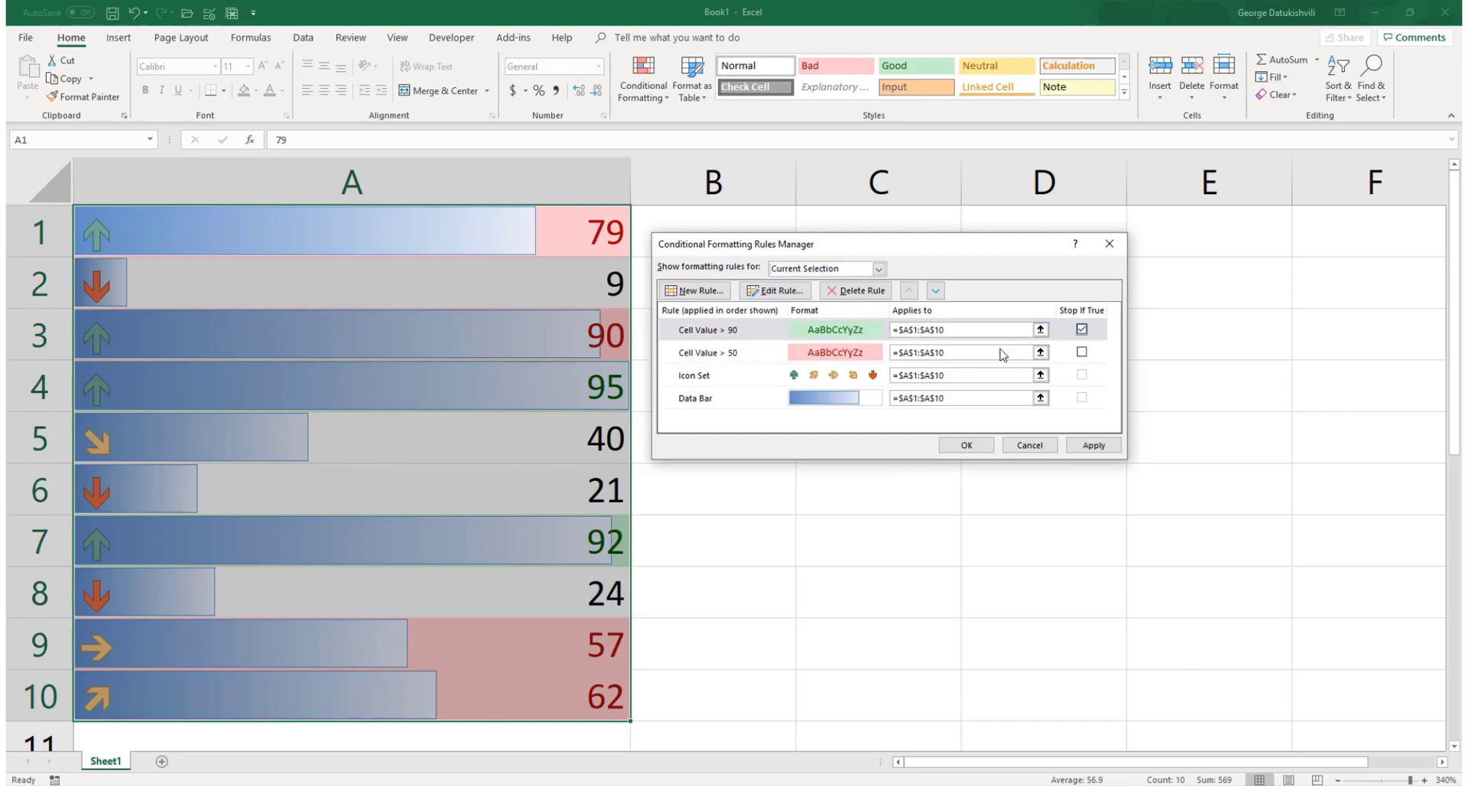
{"action": "left_click", "coordinate": [1100, 449]}
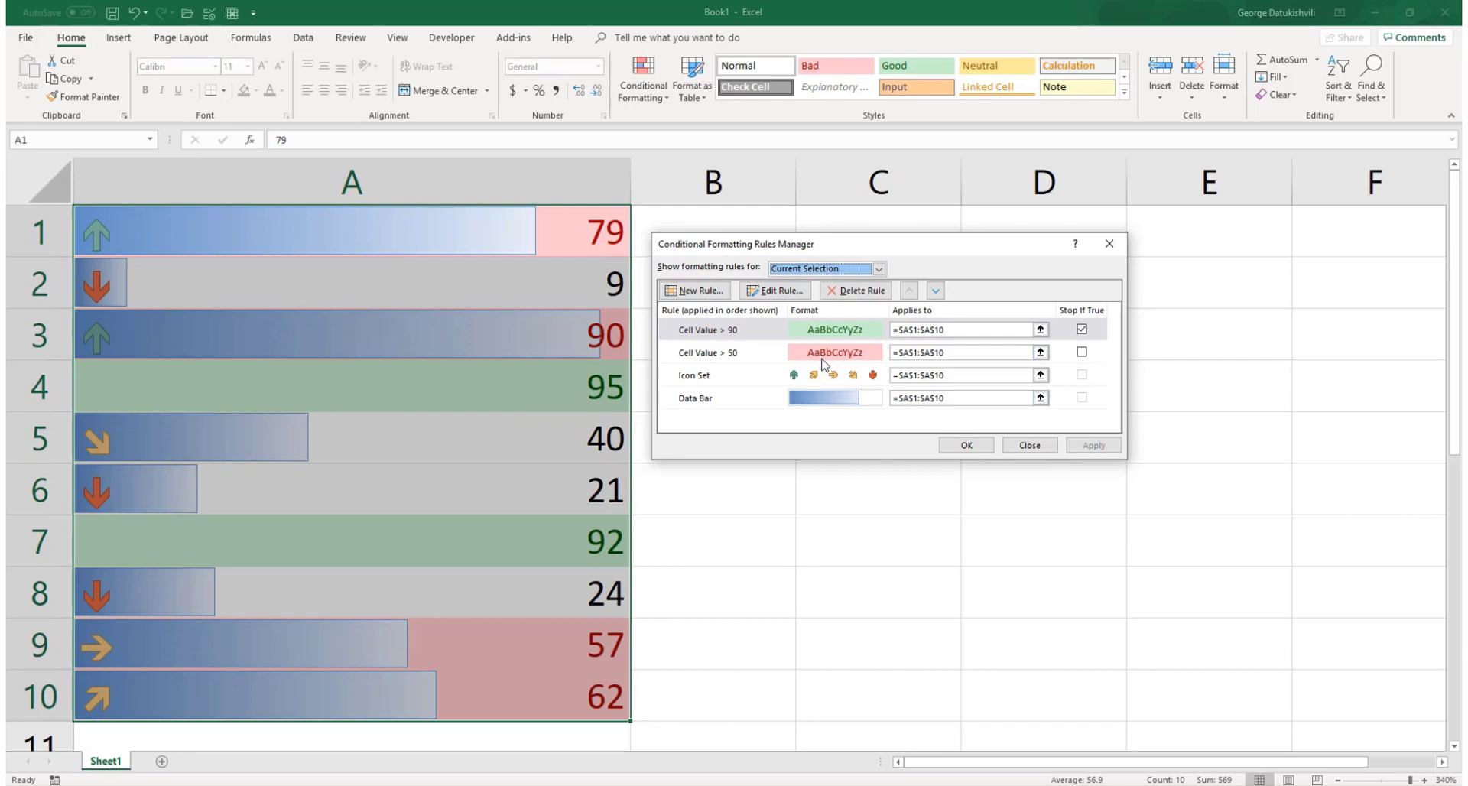
- Enable Stop If True for the Cell Value > 50 rule as well and apply the change
{"action": "left_click", "coordinate": [757, 363]}
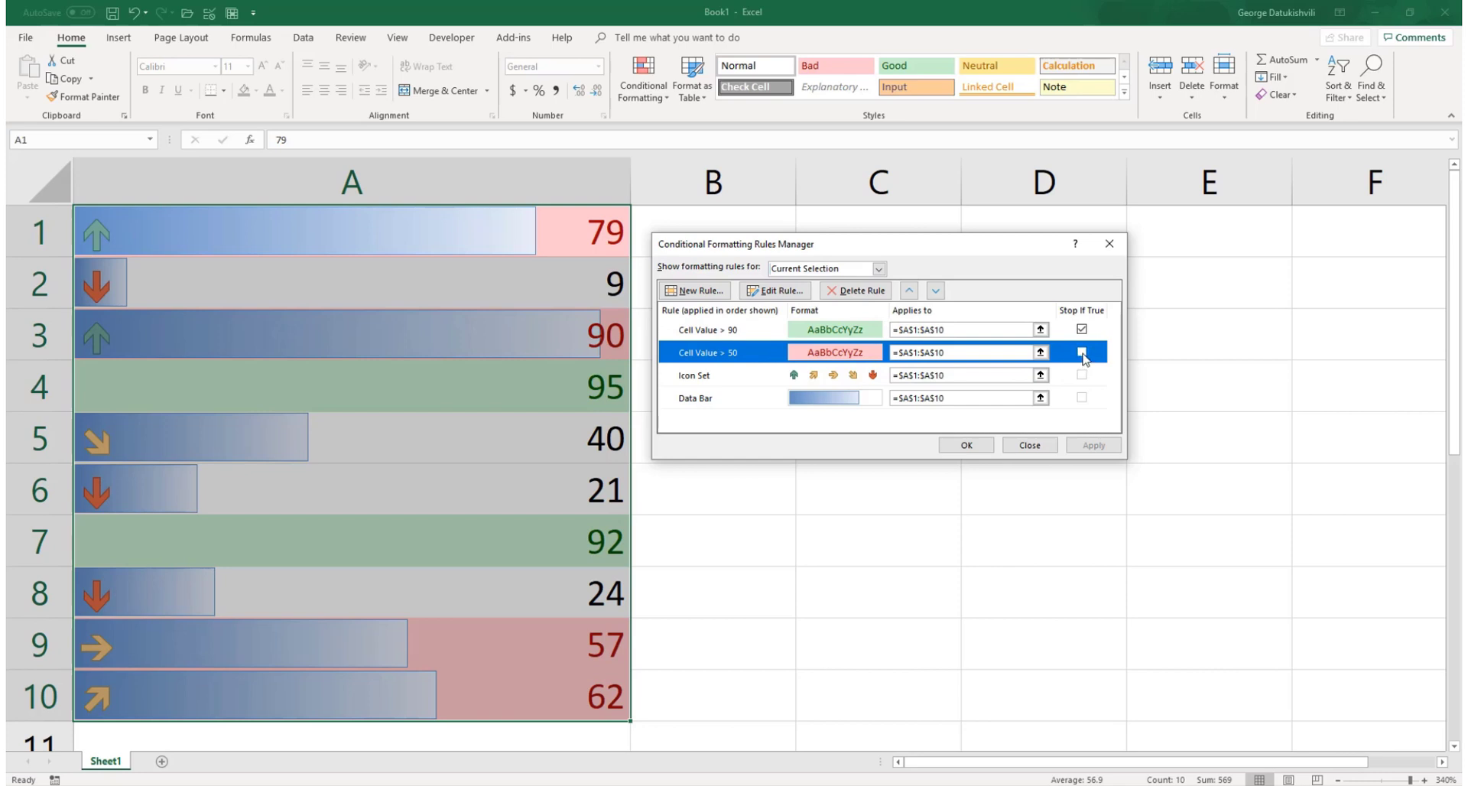
{"action": "left_click", "coordinate": [1082, 352]}
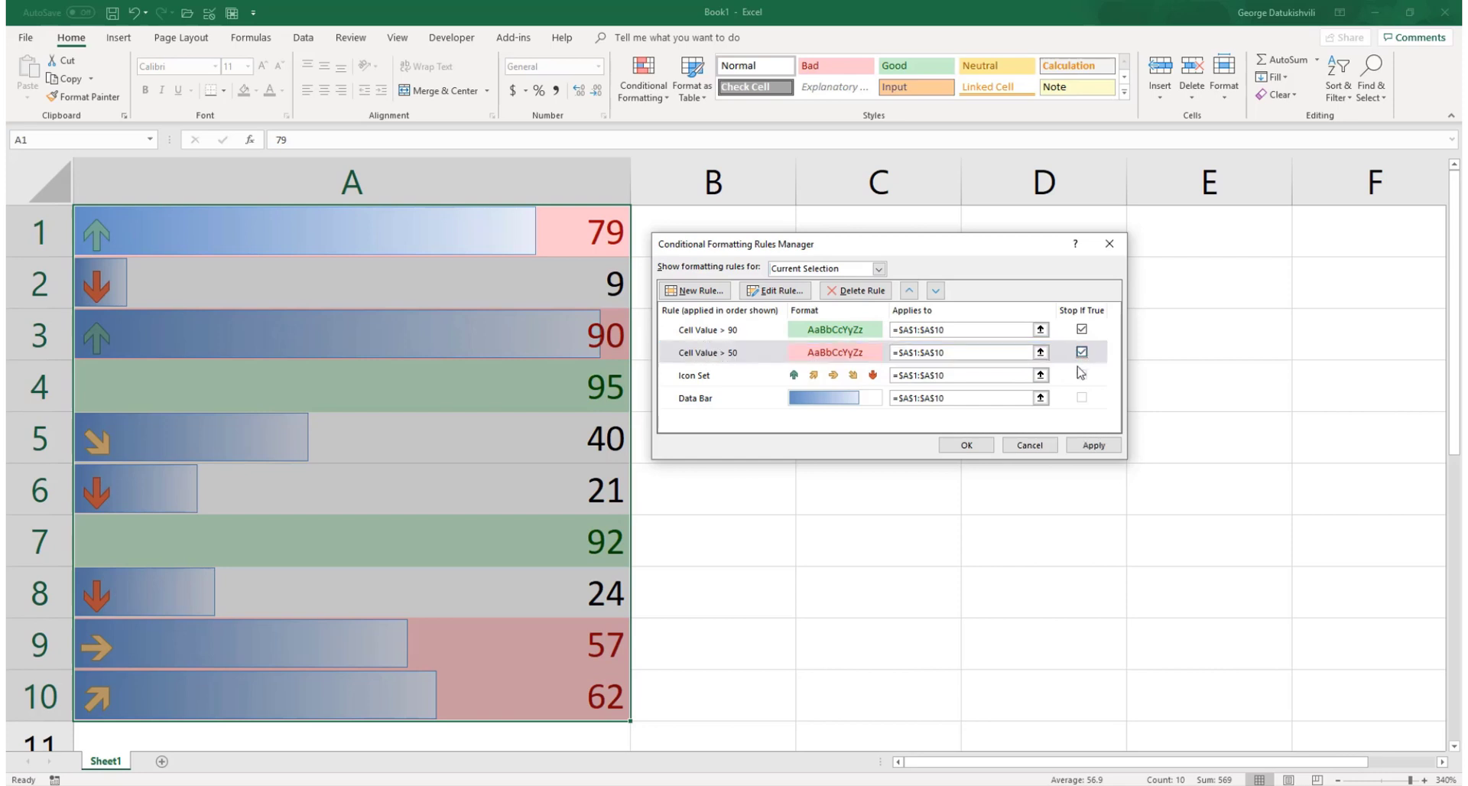
{"action": "left_click", "coordinate": [1092, 448]}
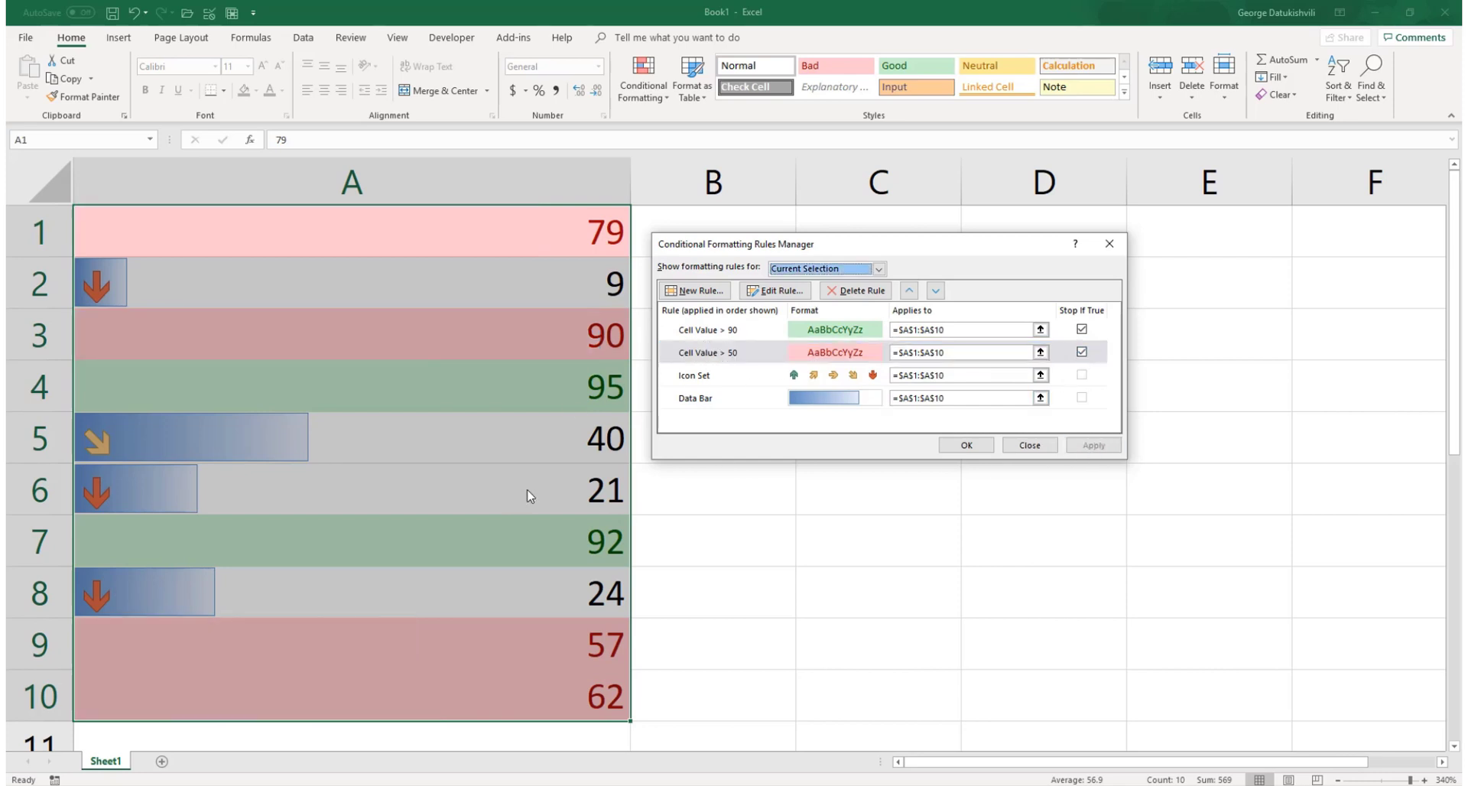